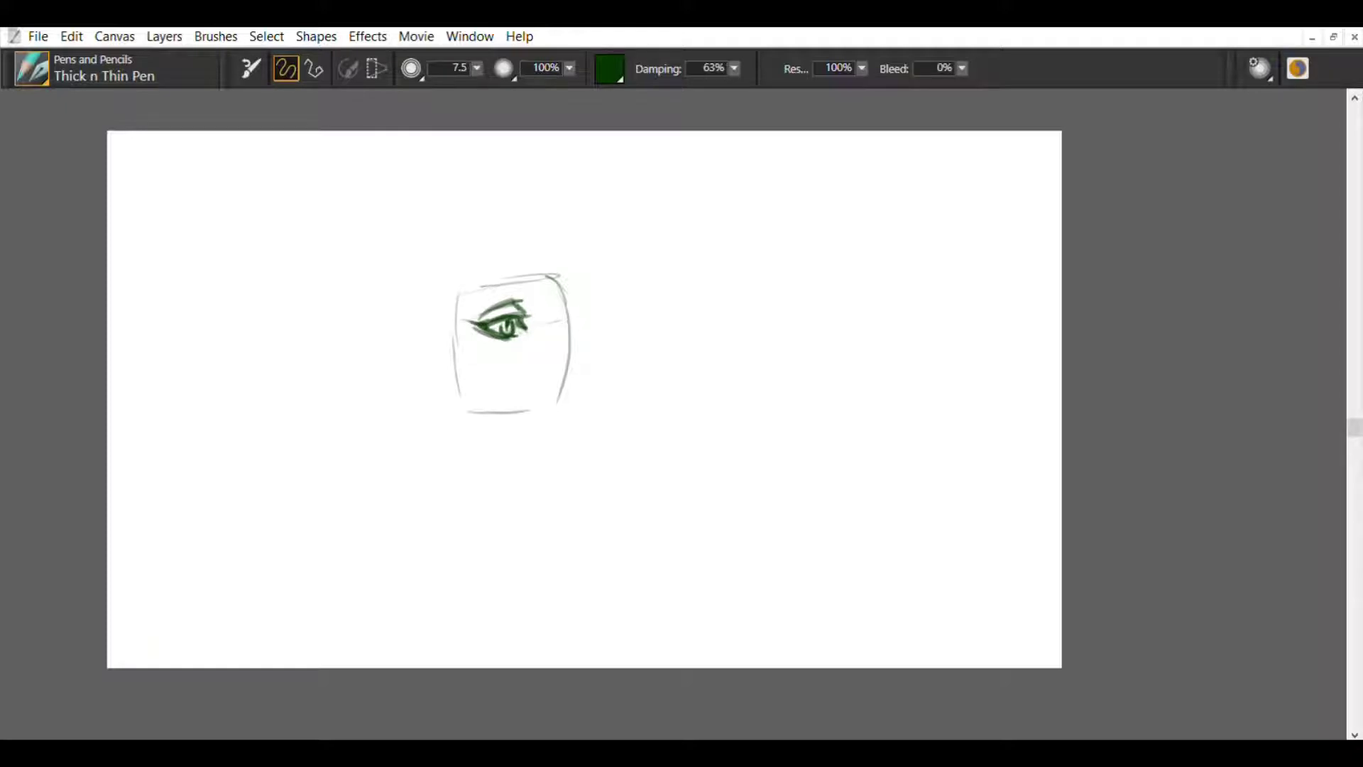
# Step: Draw a long pointed eyebrow outline above the eye with the dark green Thick n Thin Pen
pyautogui.moveTo(487, 280)
pyautogui.mouseDown()
pyautogui.moveTo(531, 287)
pyautogui.moveTo(490, 271)
pyautogui.moveTo(533, 271)
pyautogui.moveTo(469, 288)
pyautogui.mouseUp()
pyautogui.hotkey('ctrl', 'z')
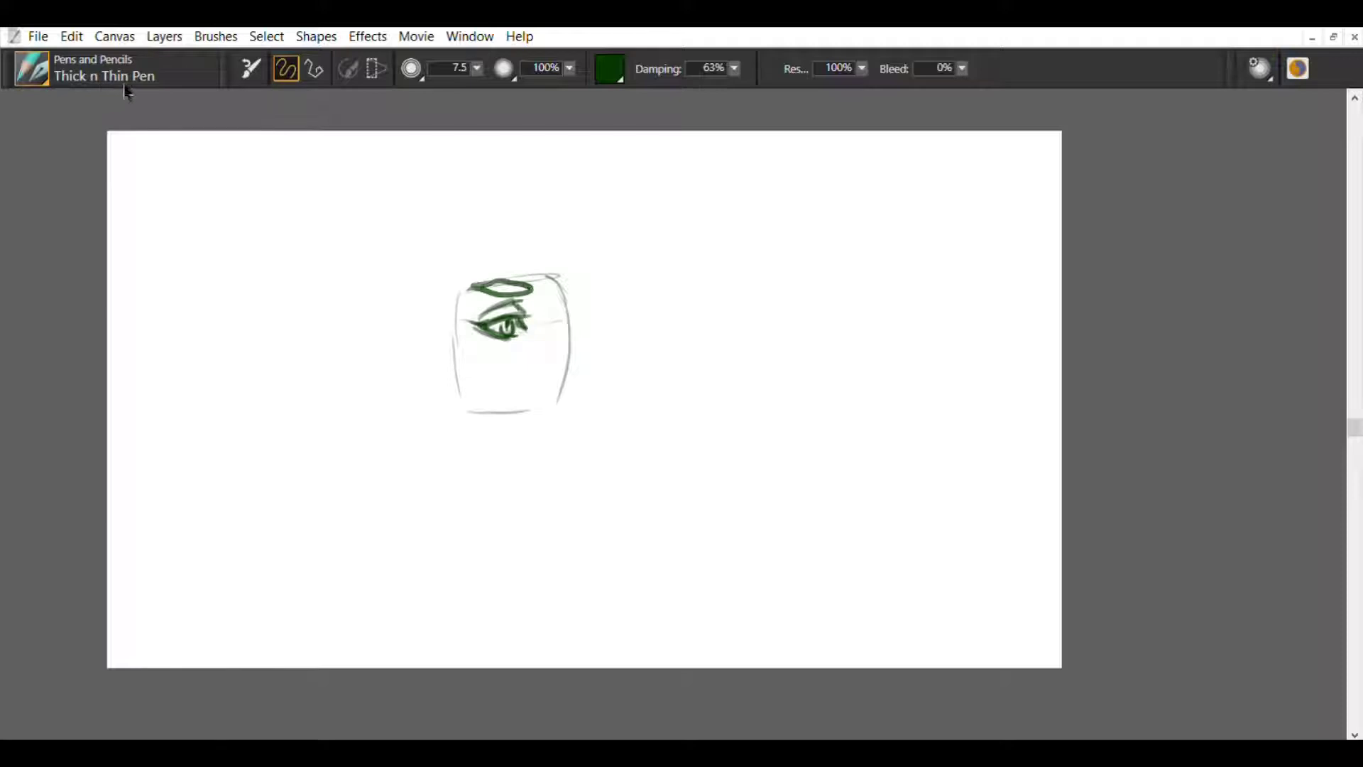
pyautogui.press('n')
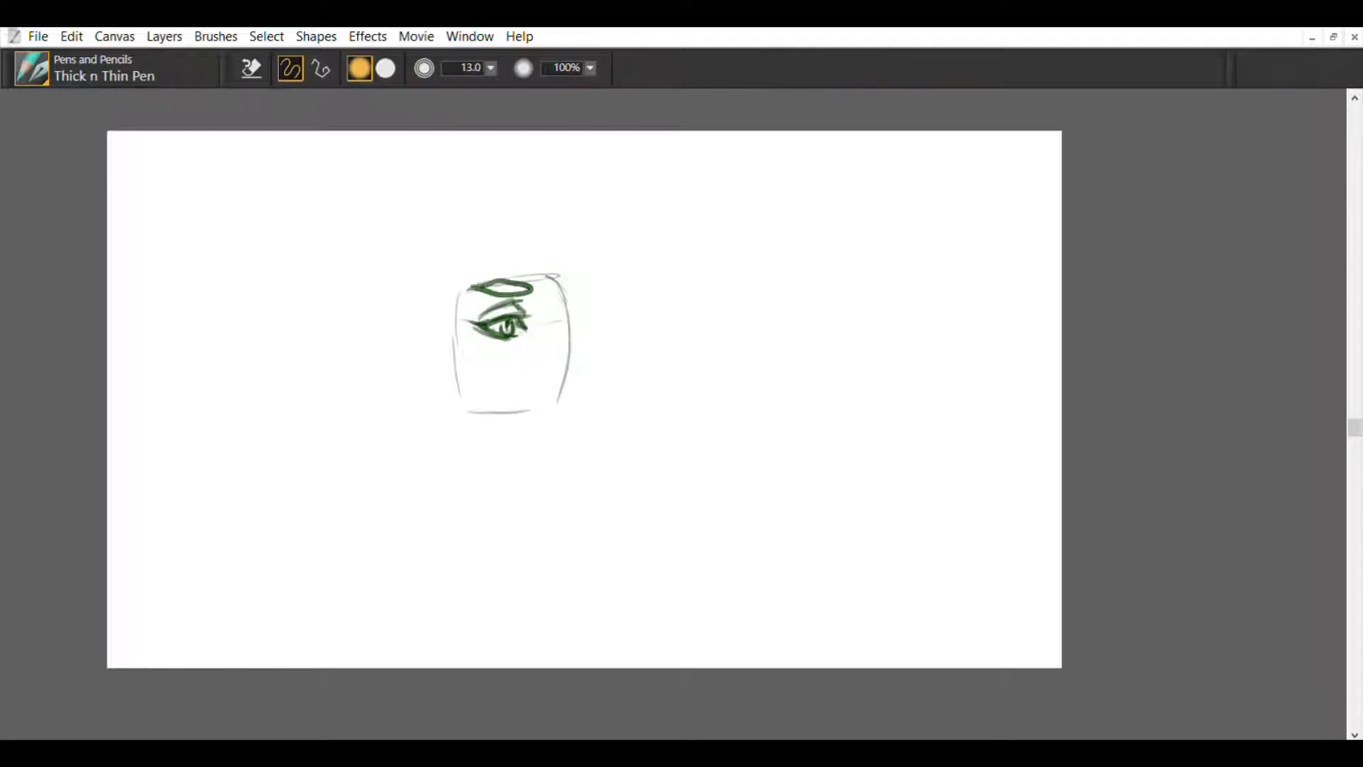
pyautogui.press('n')
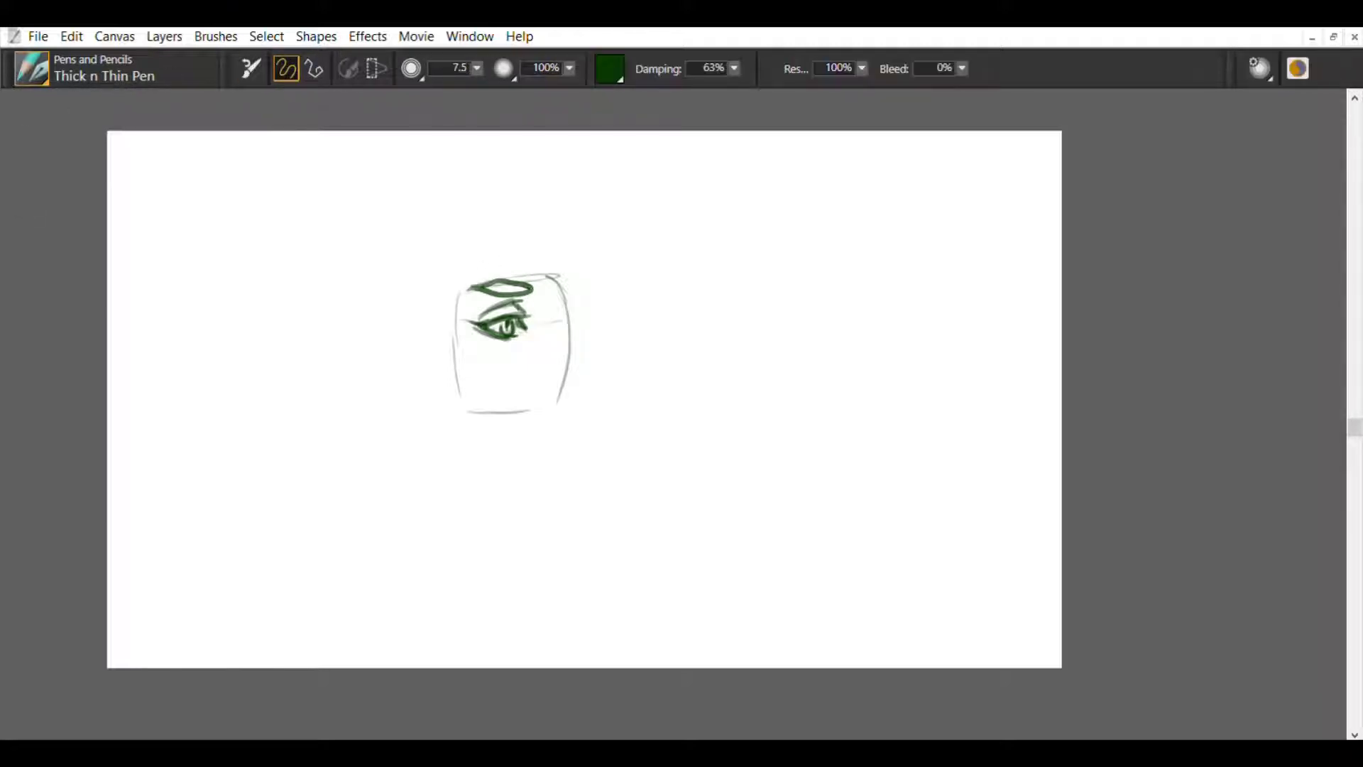
# Step: Draw the profile from the forehead down to the nose tip with a nostril, and erase the eye guideline beside it
pyautogui.moveTo(554, 294)
pyautogui.mouseDown()
pyautogui.moveTo(545, 309)
pyautogui.moveTo(549, 272)
pyautogui.moveTo(575, 341)
pyautogui.moveTo(559, 359)
pyautogui.moveTo(537, 355)
pyautogui.moveTo(551, 349)
pyautogui.mouseUp()
pyautogui.press('n')
pyautogui.press('b')
pyautogui.press('e')
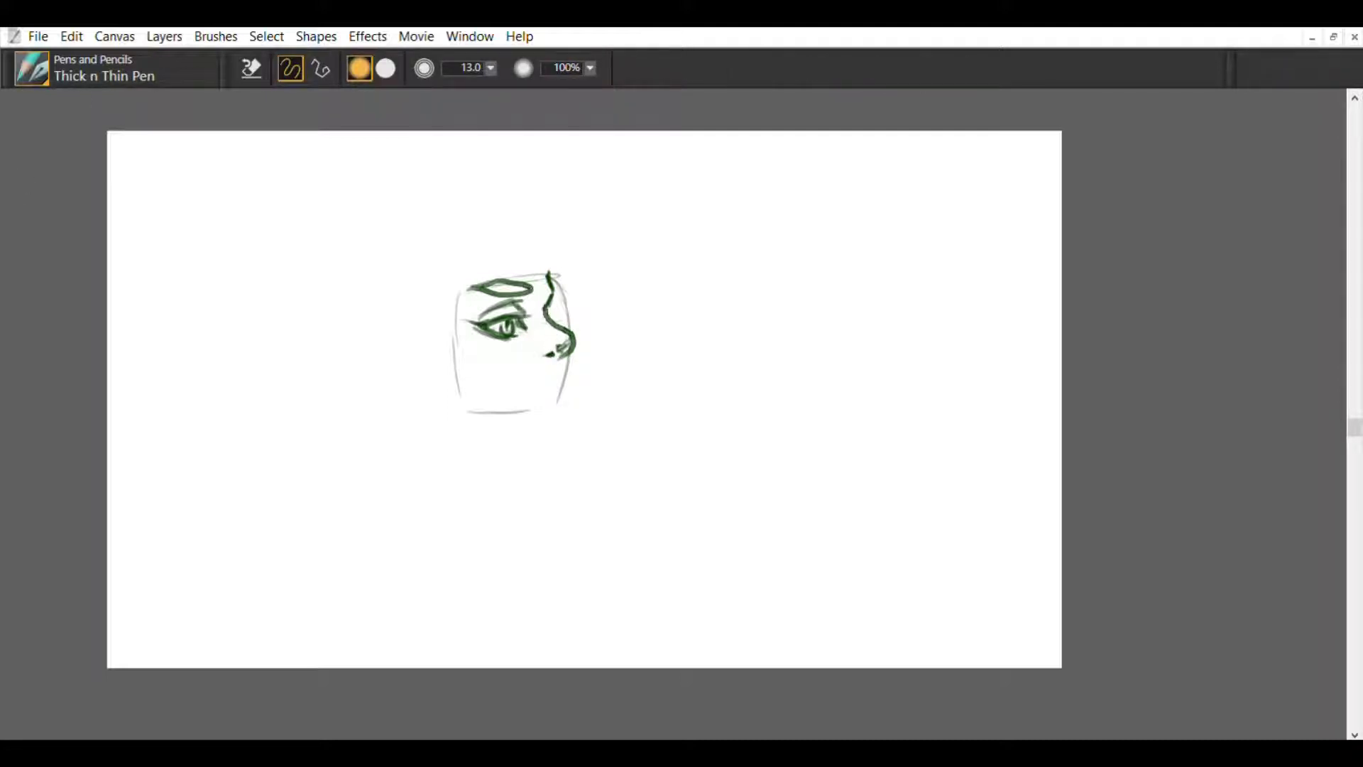
pyautogui.press('b')
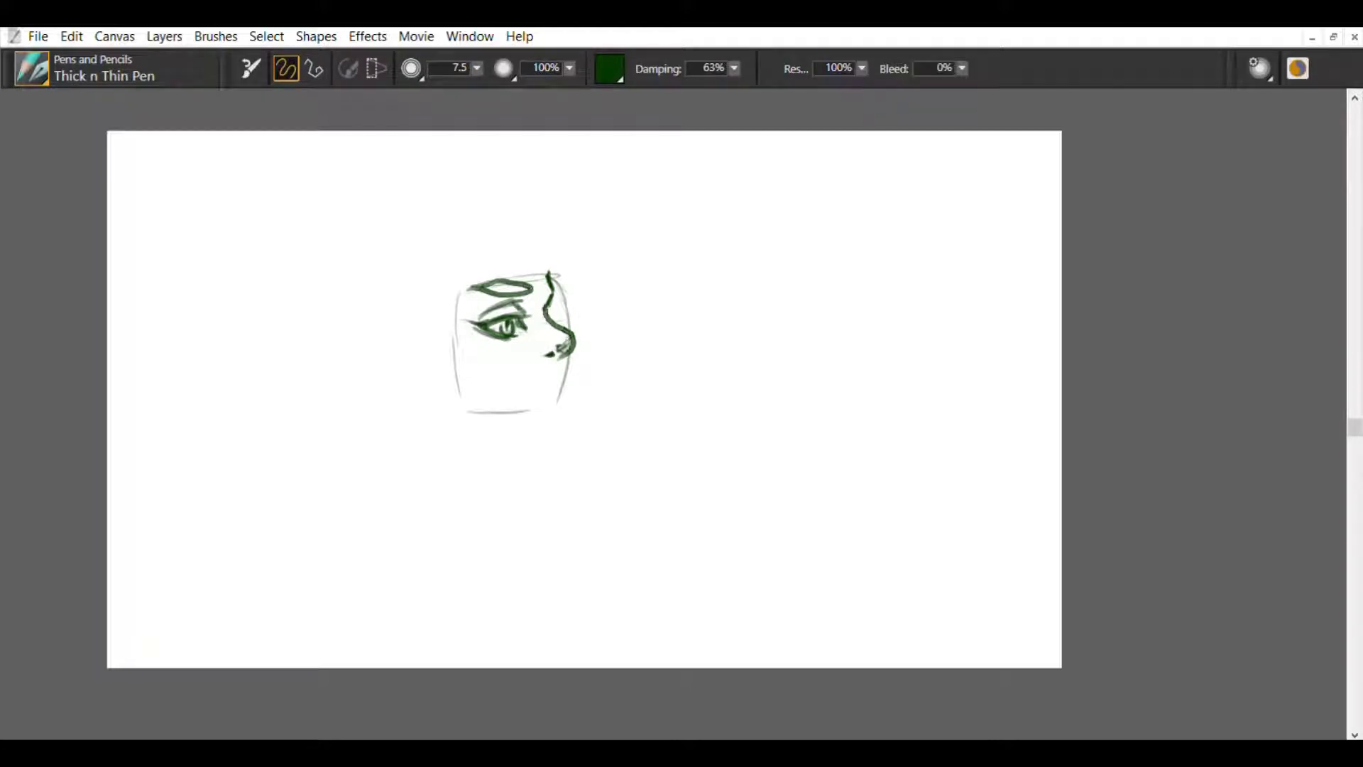
# Step: Refine the nose, draw both lips with the mouth line, and add light cheek and under-eye strokes
pyautogui.moveTo(569, 346); pyautogui.dragTo(555, 358)
pyautogui.moveTo(563, 361)
pyautogui.mouseDown()
pyautogui.moveTo(559, 423)
pyautogui.moveTo(539, 393)
pyautogui.mouseUp()
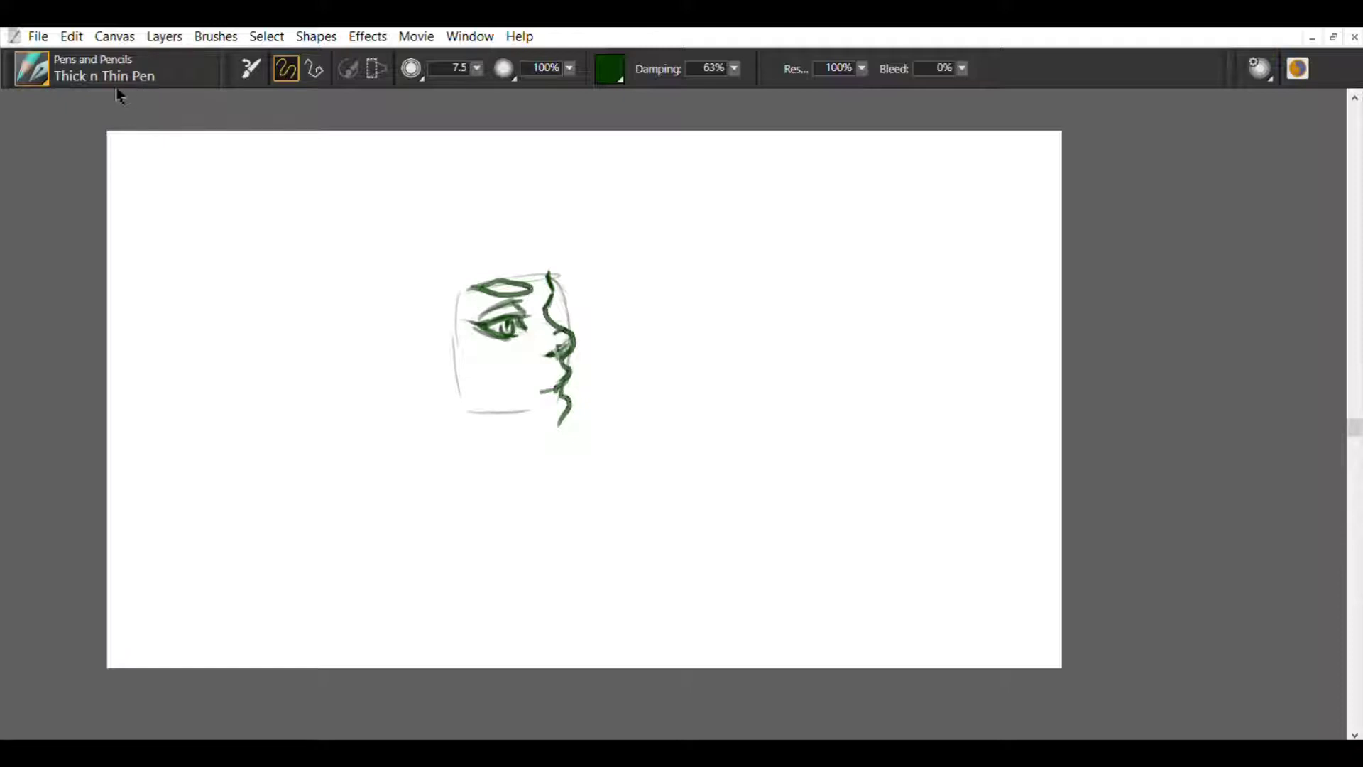
pyautogui.moveTo(561, 395)
pyautogui.mouseDown()
pyautogui.moveTo(536, 398)
pyautogui.moveTo(566, 373)
pyautogui.moveTo(530, 401)
pyautogui.mouseUp()
pyautogui.moveTo(529, 337); pyautogui.dragTo(467, 381)
# Step: Erase the side and upper guidelines of the face box and clean up around the mouth
pyautogui.click(19, 207)
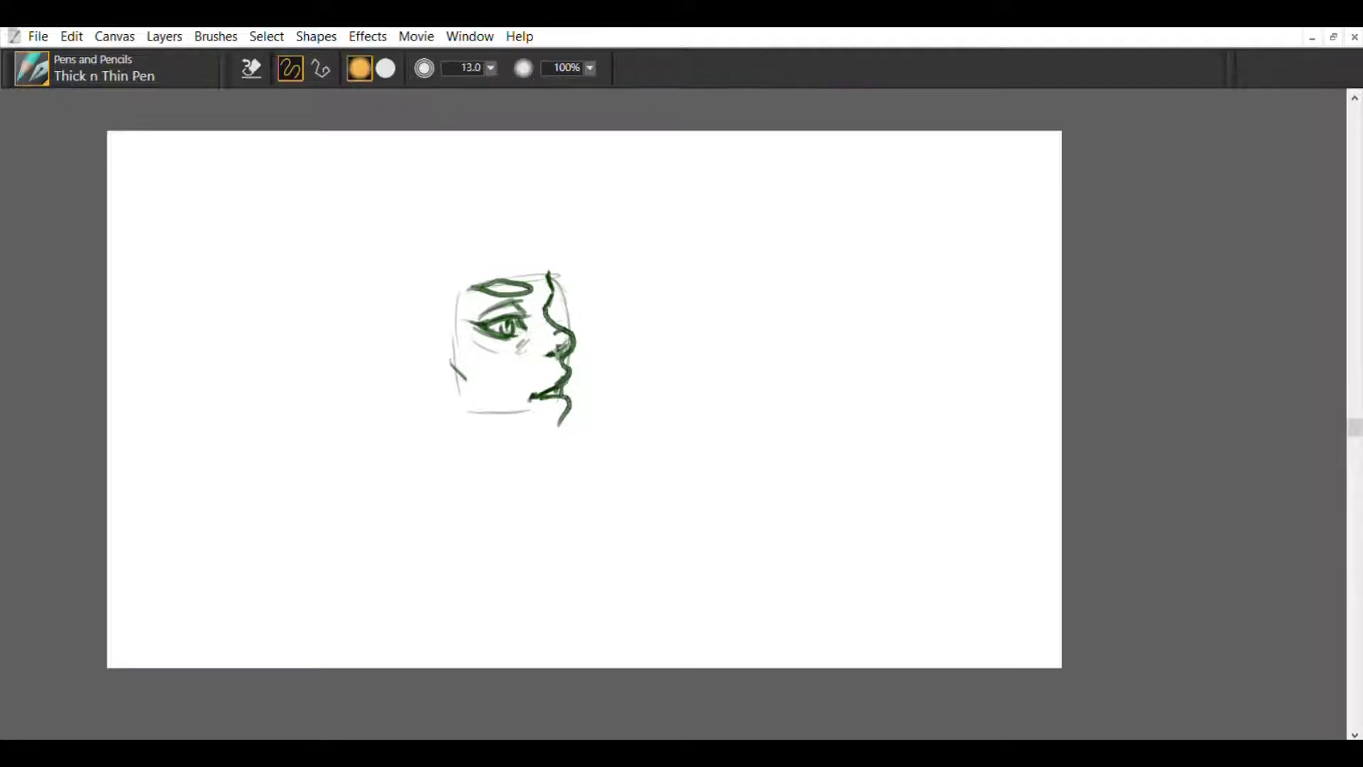
pyautogui.moveTo(458, 295); pyautogui.dragTo(454, 351)
pyautogui.moveTo(517, 274)
pyautogui.mouseDown()
pyautogui.moveTo(565, 299)
pyautogui.moveTo(565, 326)
pyautogui.mouseUp()
pyautogui.moveTo(546, 392); pyautogui.dragTo(560, 384)
pyautogui.click(13, 89)
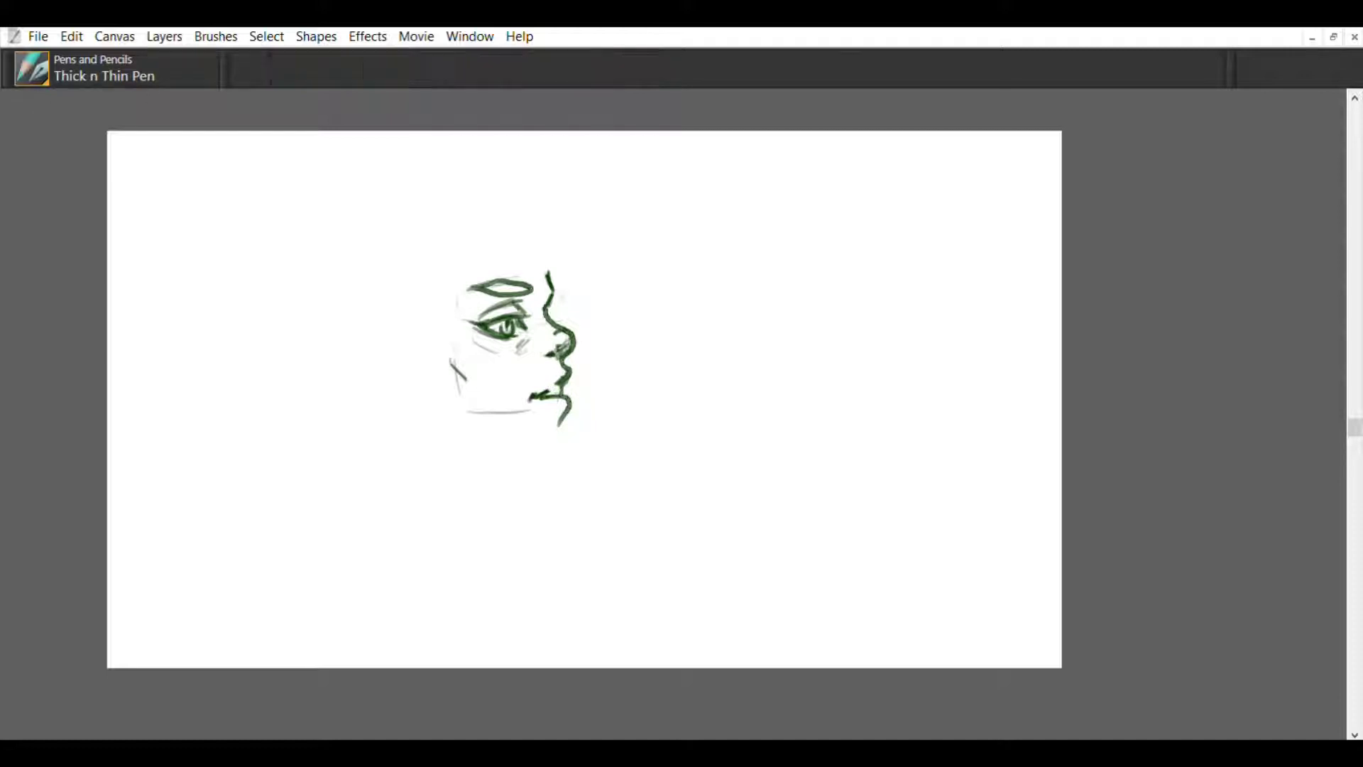
# Step: Draw the chin with the underside of the jaw, and outline the ear behind the face
pyautogui.moveTo(561, 379)
pyautogui.mouseDown()
pyautogui.moveTo(539, 393)
pyautogui.moveTo(560, 449)
pyautogui.moveTo(493, 468)
pyautogui.moveTo(554, 445)
pyautogui.mouseUp()
pyautogui.moveTo(527, 428)
pyautogui.mouseDown()
pyautogui.moveTo(552, 427)
pyautogui.moveTo(558, 453)
pyautogui.moveTo(562, 423)
pyautogui.mouseUp()
pyautogui.moveTo(427, 389); pyautogui.dragTo(426, 406)
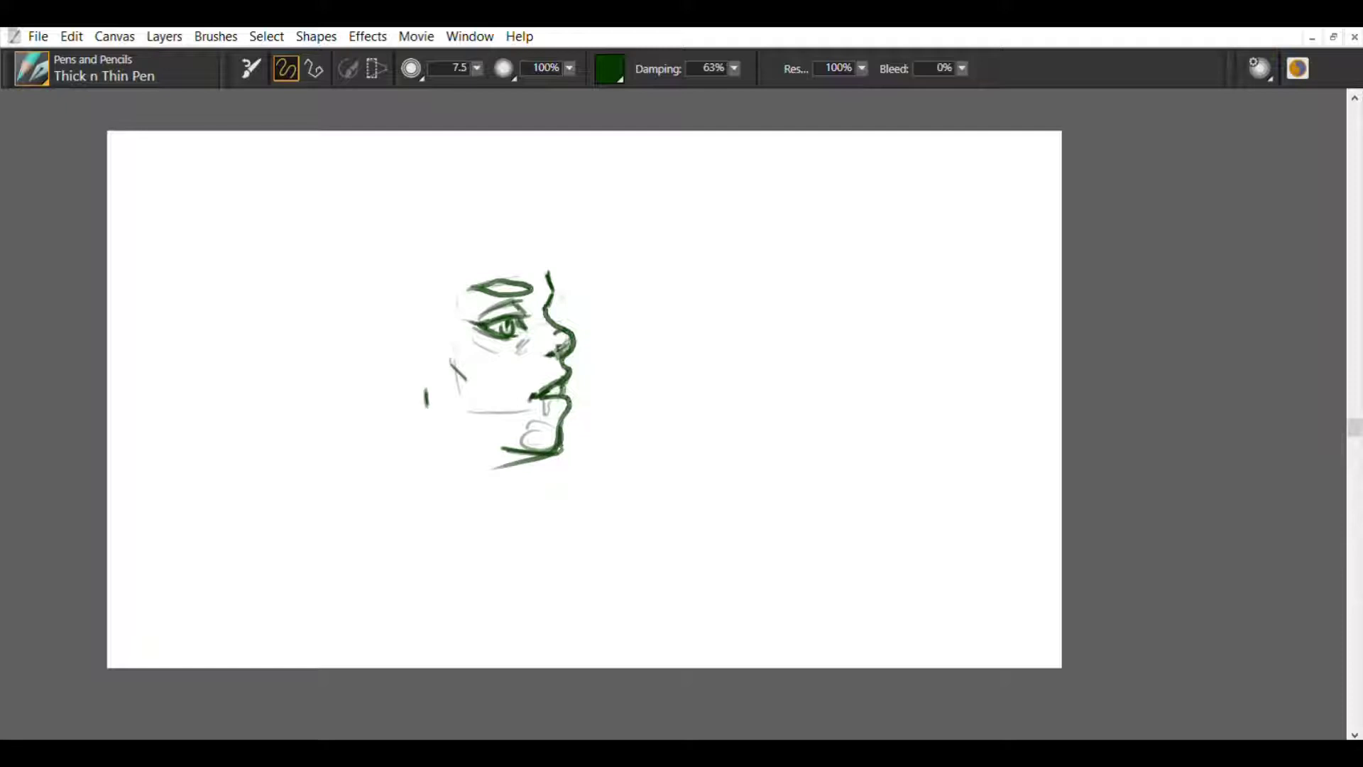
pyautogui.moveTo(412, 328)
pyautogui.mouseDown()
pyautogui.moveTo(405, 369)
pyautogui.moveTo(431, 381)
pyautogui.moveTo(418, 335)
pyautogui.moveTo(385, 359)
pyautogui.moveTo(433, 390)
pyautogui.mouseUp()
# Step: Erase the stray marks around the ear, the remaining face box guidelines and the extra line under the chin
pyautogui.click(7, 195)
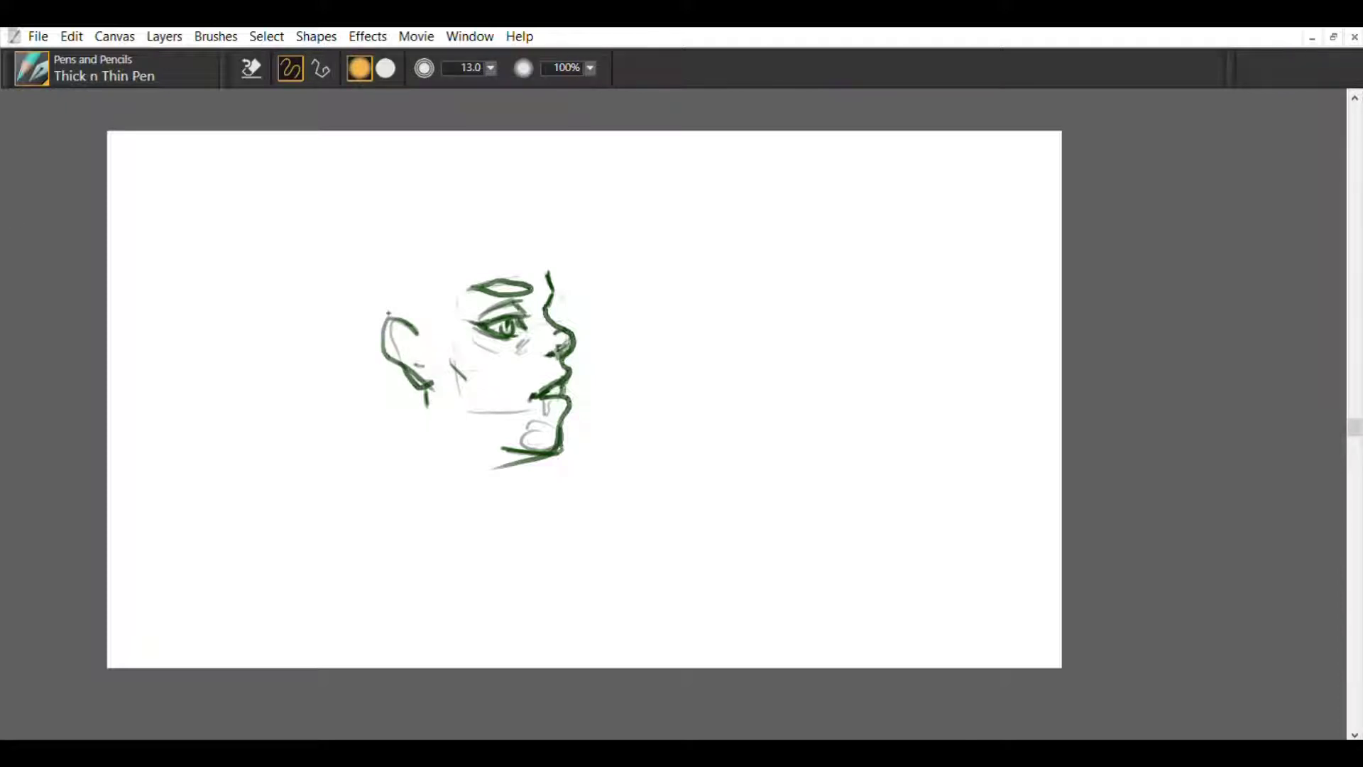
pyautogui.moveTo(389, 320)
pyautogui.mouseDown()
pyautogui.moveTo(427, 408)
pyautogui.moveTo(530, 410)
pyautogui.mouseUp()
pyautogui.moveTo(457, 378); pyautogui.dragTo(462, 392)
pyautogui.moveTo(493, 469)
pyautogui.mouseDown()
pyautogui.moveTo(558, 458)
pyautogui.moveTo(564, 430)
pyautogui.mouseUp()
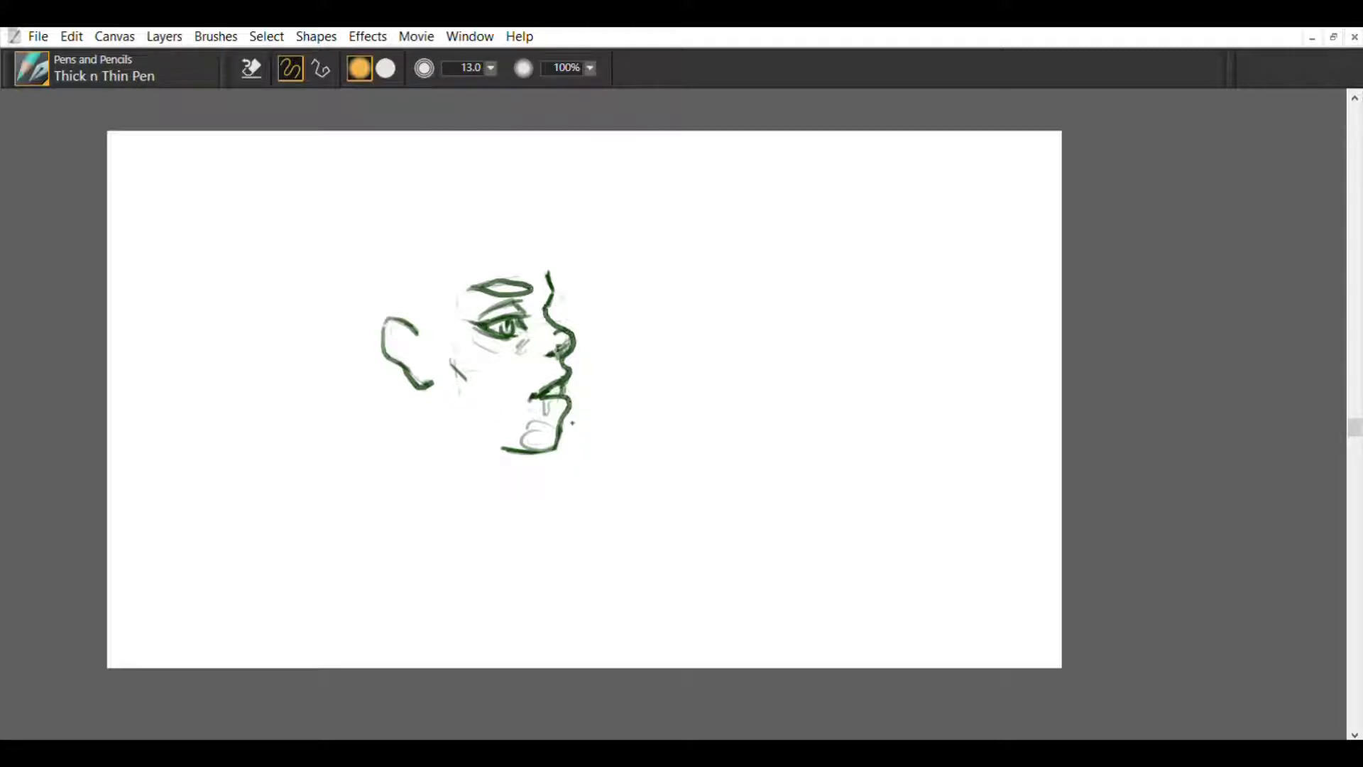
# Step: Redraw the top of the ear and erase the light loops inside the chin
pyautogui.click(18, 91)
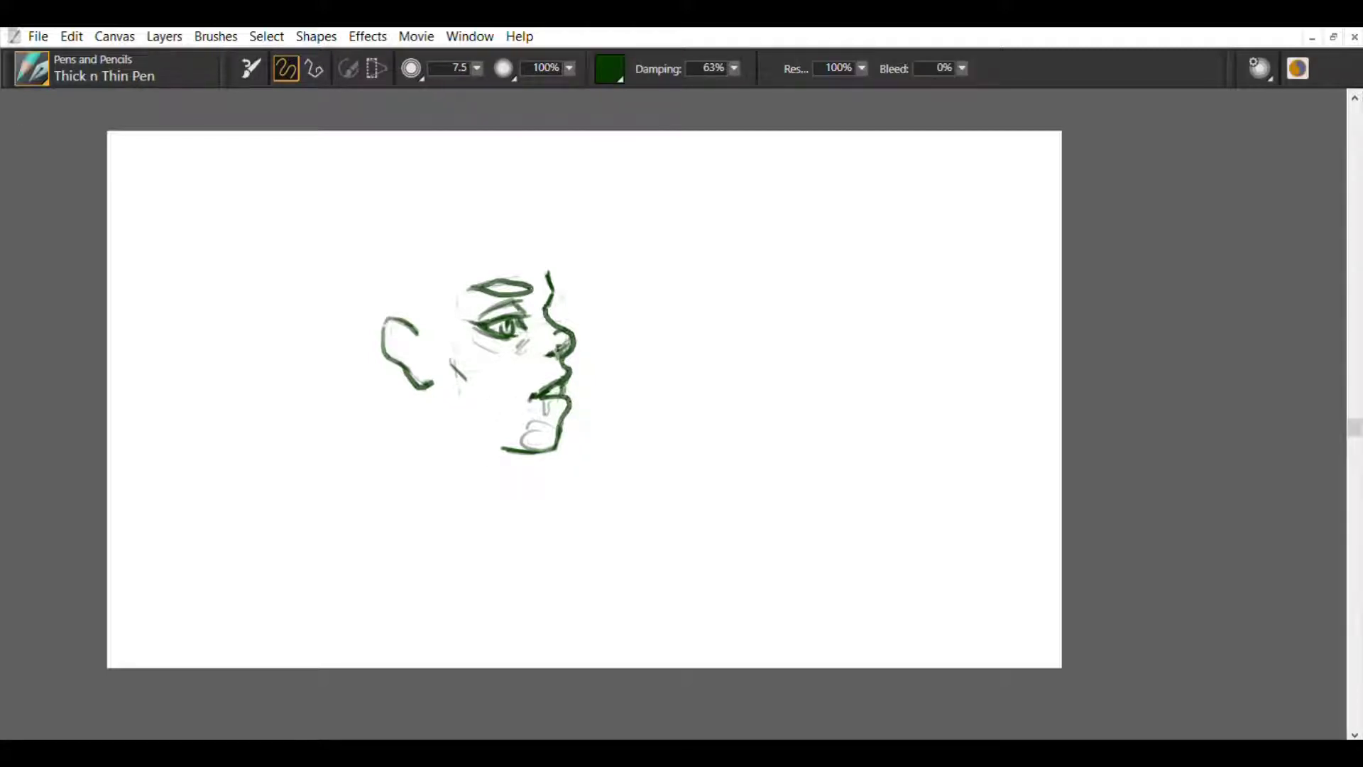
pyautogui.moveTo(384, 333); pyautogui.dragTo(409, 322)
pyautogui.press('e')
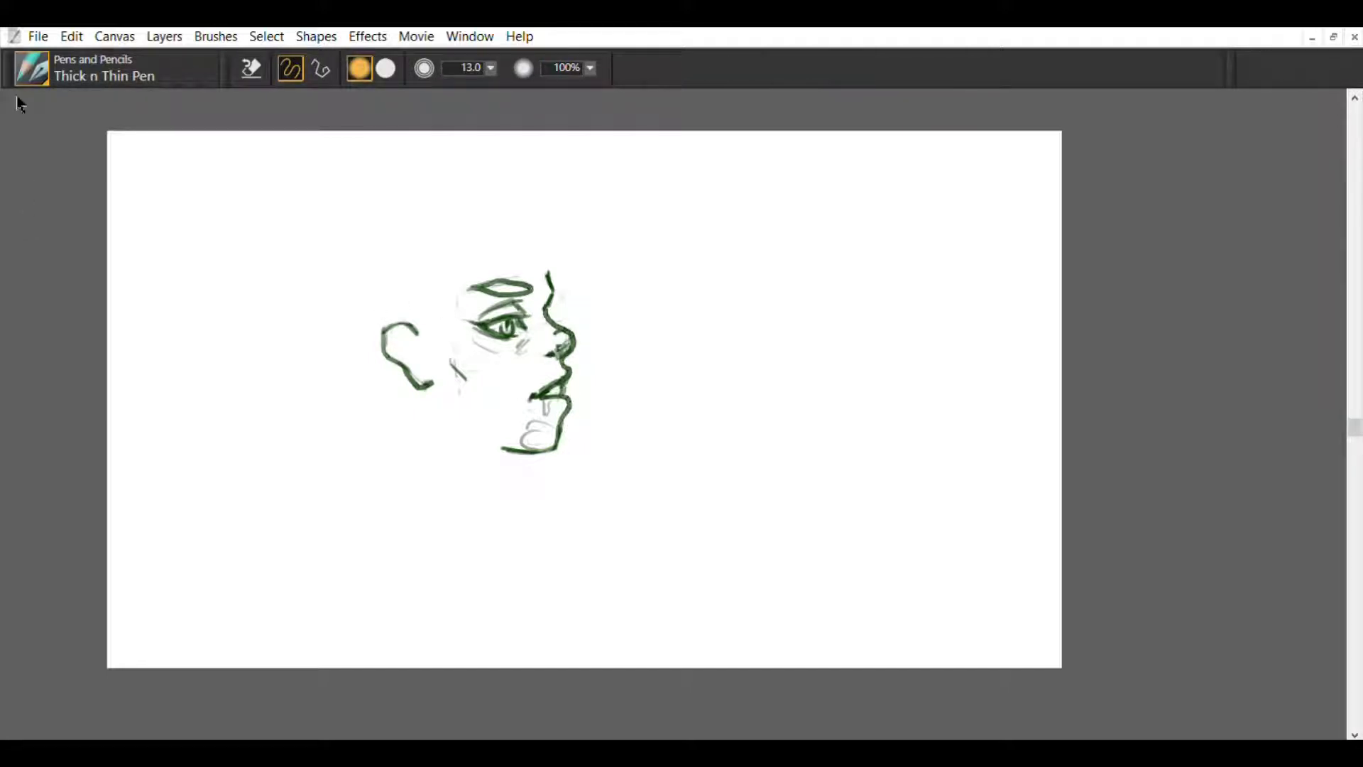
pyautogui.press('b')
pyautogui.press('e')
pyautogui.moveTo(526, 442); pyautogui.dragTo(550, 414)
pyautogui.press('b')
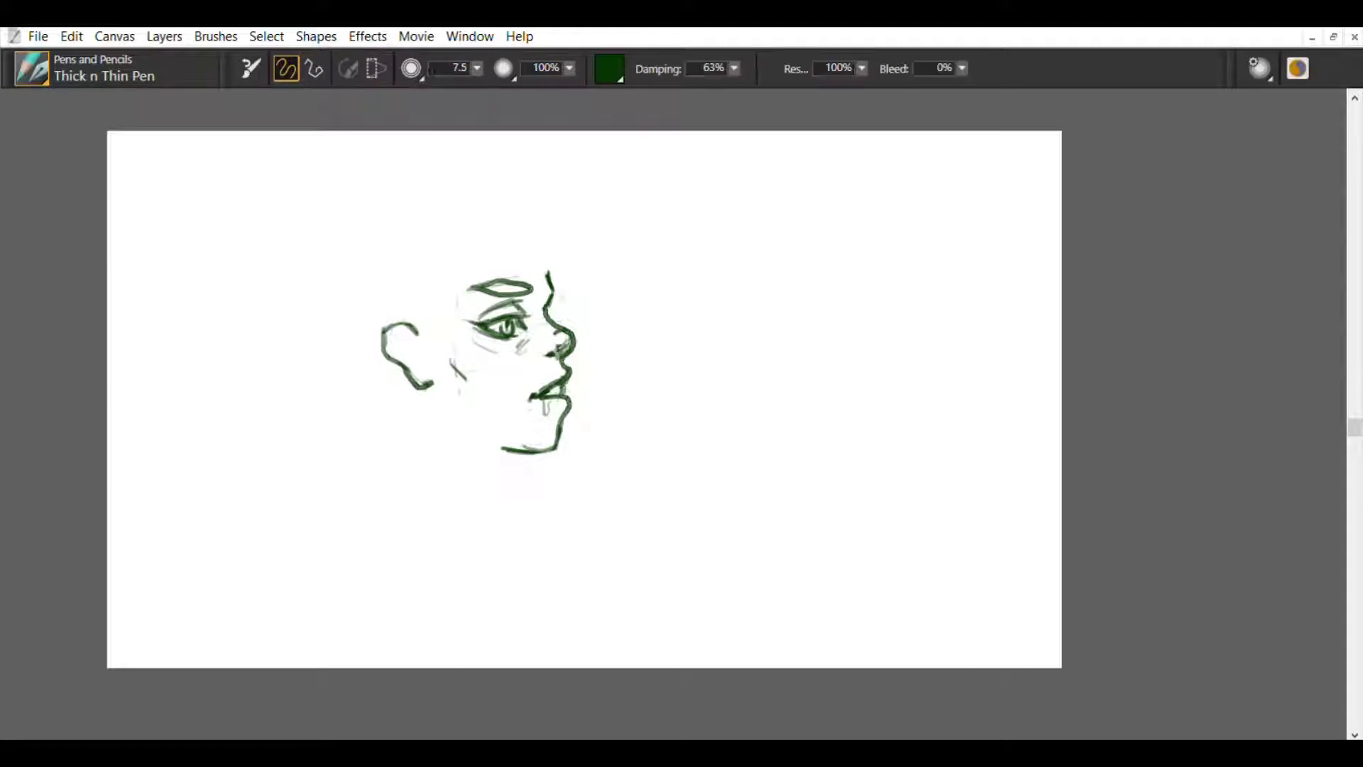
# Step: Reshape the ear's upper outer rim and draw the inner ear folds
pyautogui.press('e')
pyautogui.moveTo(389, 325)
pyautogui.mouseDown()
pyautogui.moveTo(382, 342)
pyautogui.moveTo(399, 337)
pyautogui.moveTo(384, 352)
pyautogui.moveTo(399, 346)
pyautogui.mouseUp()
pyautogui.press('b')
pyautogui.moveTo(399, 348)
pyautogui.mouseDown()
pyautogui.moveTo(433, 372)
pyautogui.moveTo(408, 359)
pyautogui.moveTo(426, 367)
pyautogui.moveTo(393, 323)
pyautogui.mouseUp()
pyautogui.press('e')
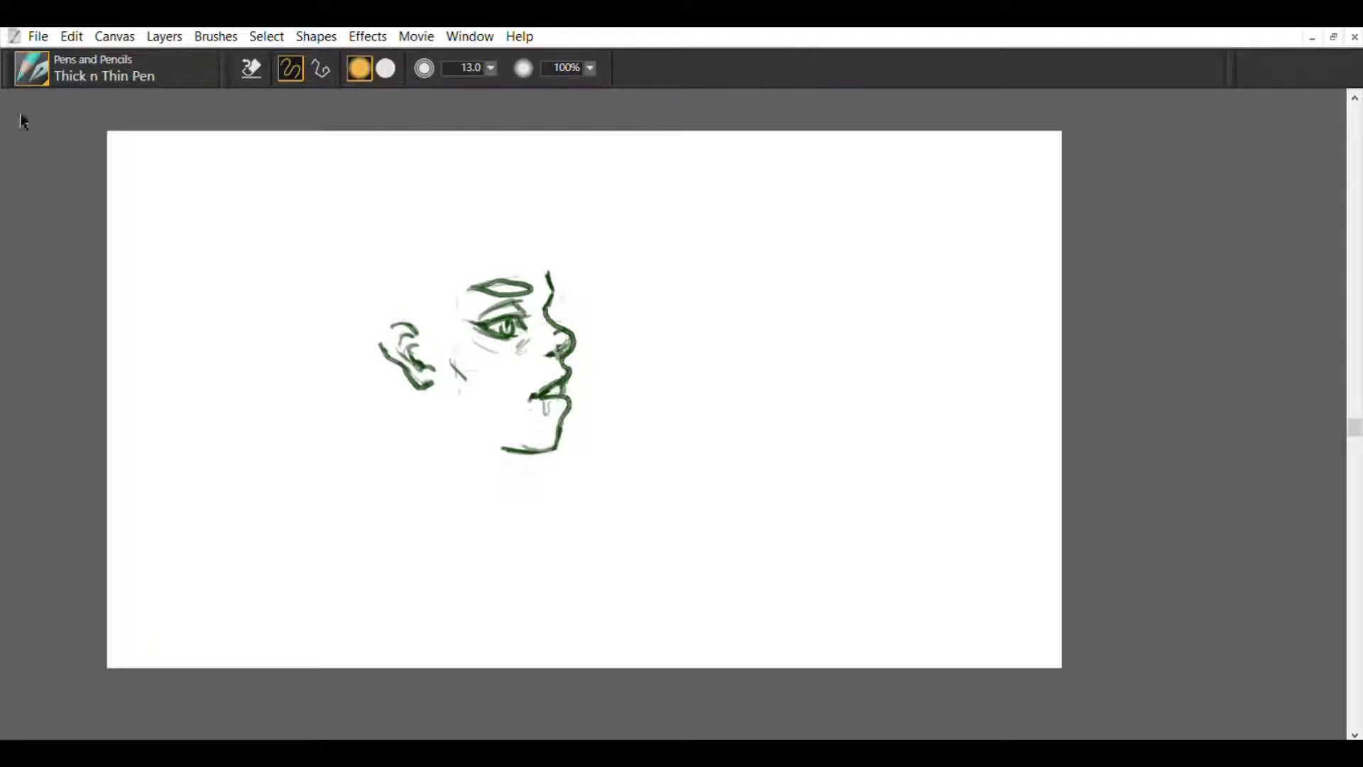
pyautogui.press('b')
pyautogui.moveTo(402, 325)
pyautogui.mouseDown()
pyautogui.moveTo(383, 342)
pyautogui.moveTo(397, 362)
pyautogui.moveTo(381, 343)
pyautogui.mouseUp()
pyautogui.moveTo(403, 323); pyautogui.dragTo(381, 333)
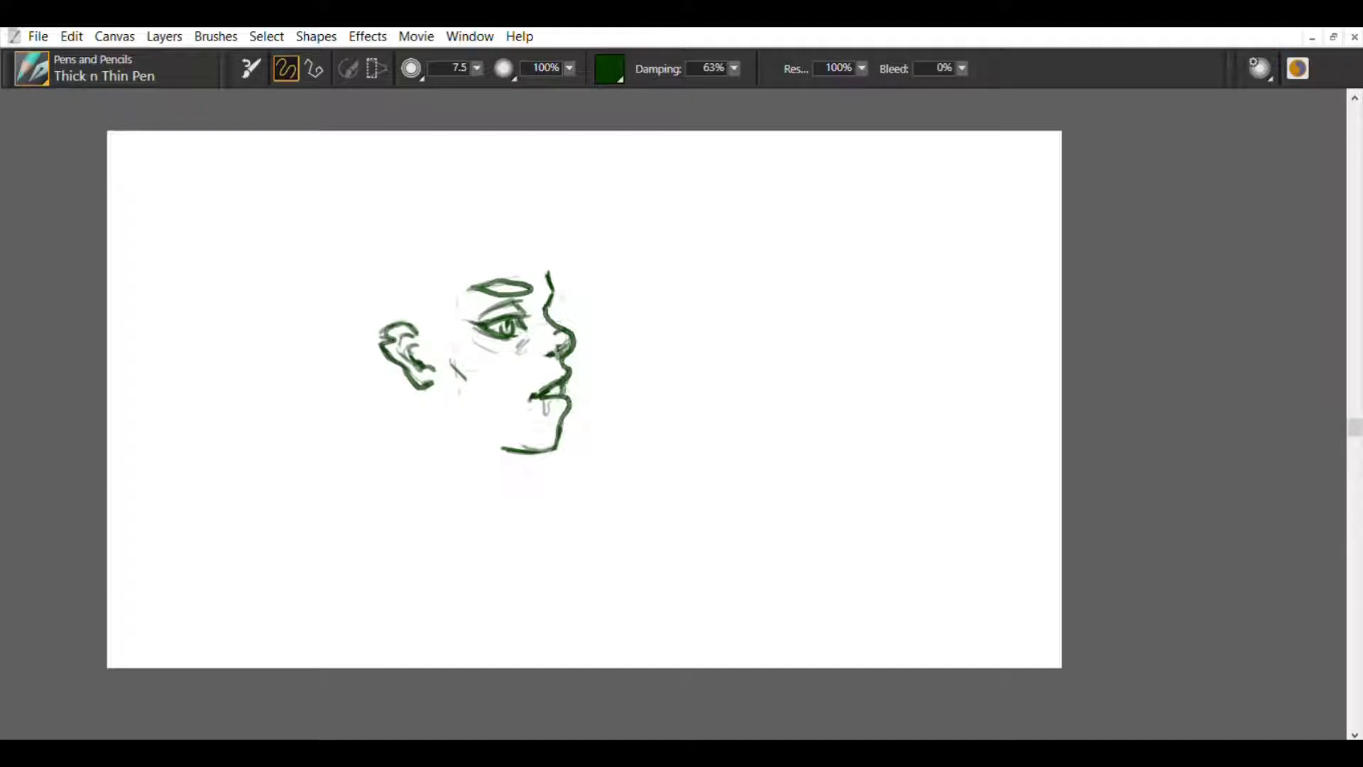
pyautogui.press('e')
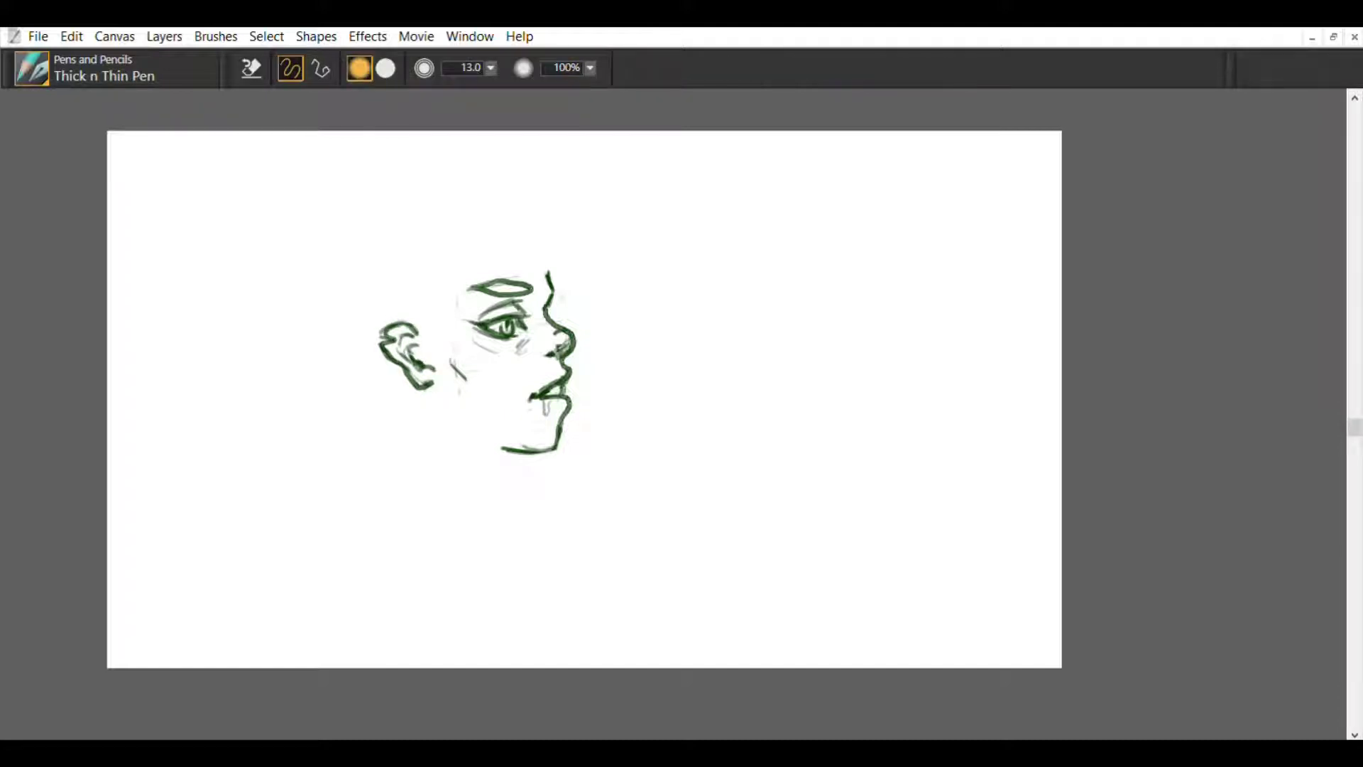
pyautogui.press('b')
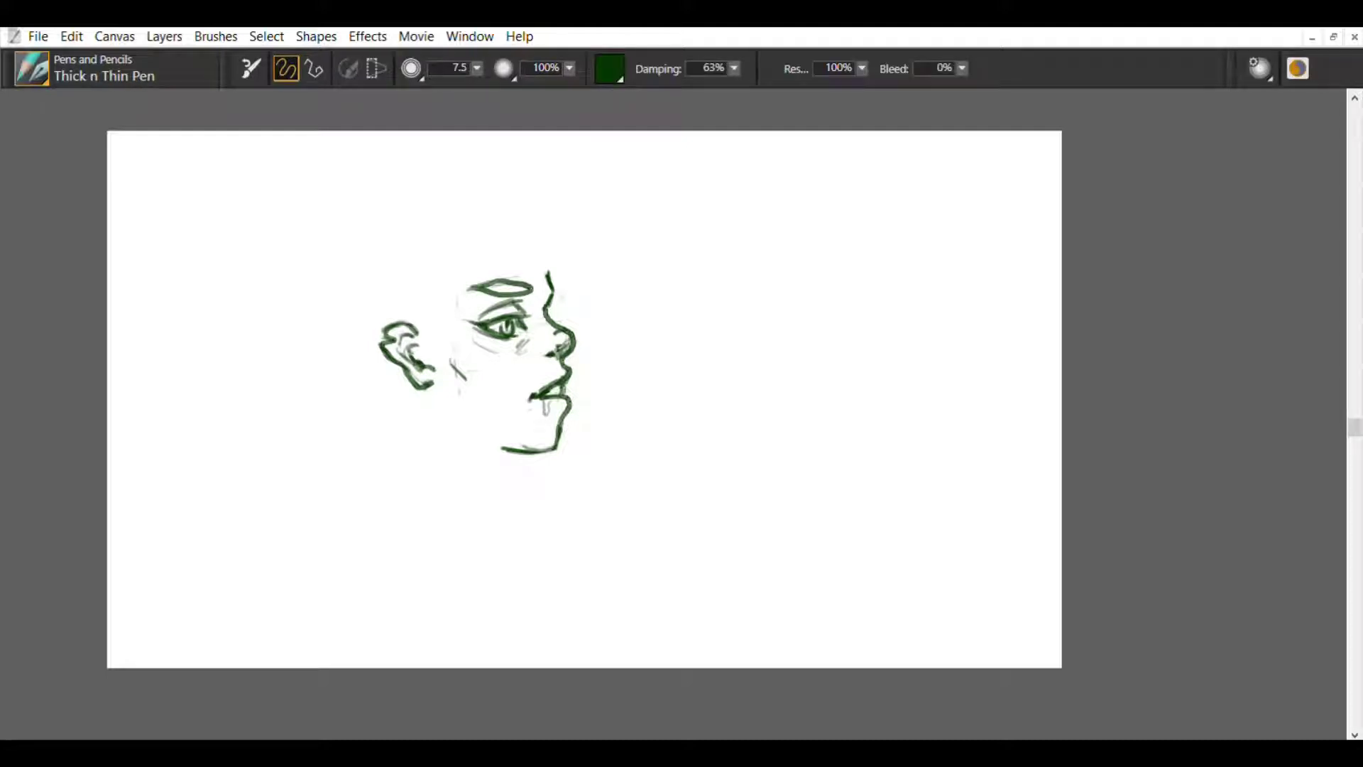
# Step: Draw the jawline from below the ear to the chin and erase the old line beneath it
pyautogui.moveTo(483, 392)
pyautogui.mouseDown()
pyautogui.moveTo(465, 428)
pyautogui.moveTo(506, 443)
pyautogui.moveTo(558, 448)
pyautogui.moveTo(567, 420)
pyautogui.mouseUp()
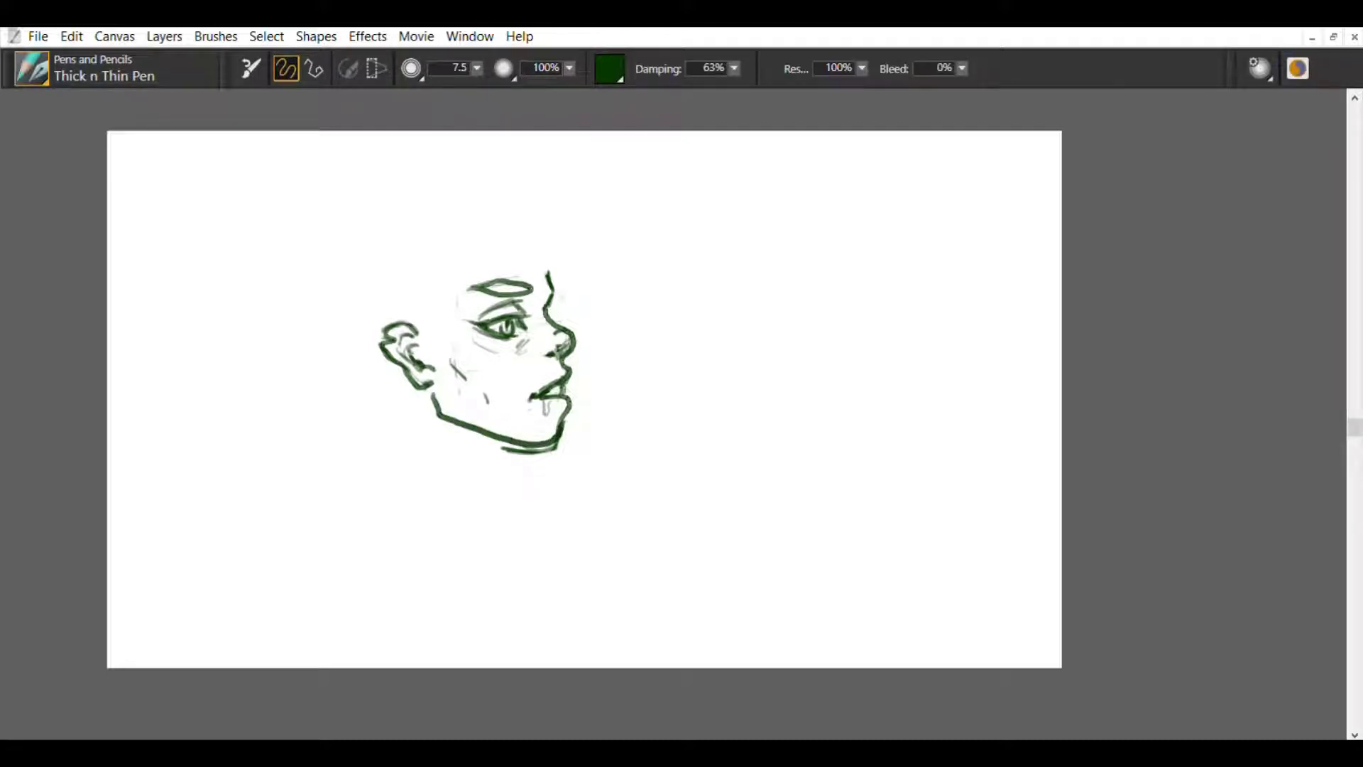
pyautogui.press('n')
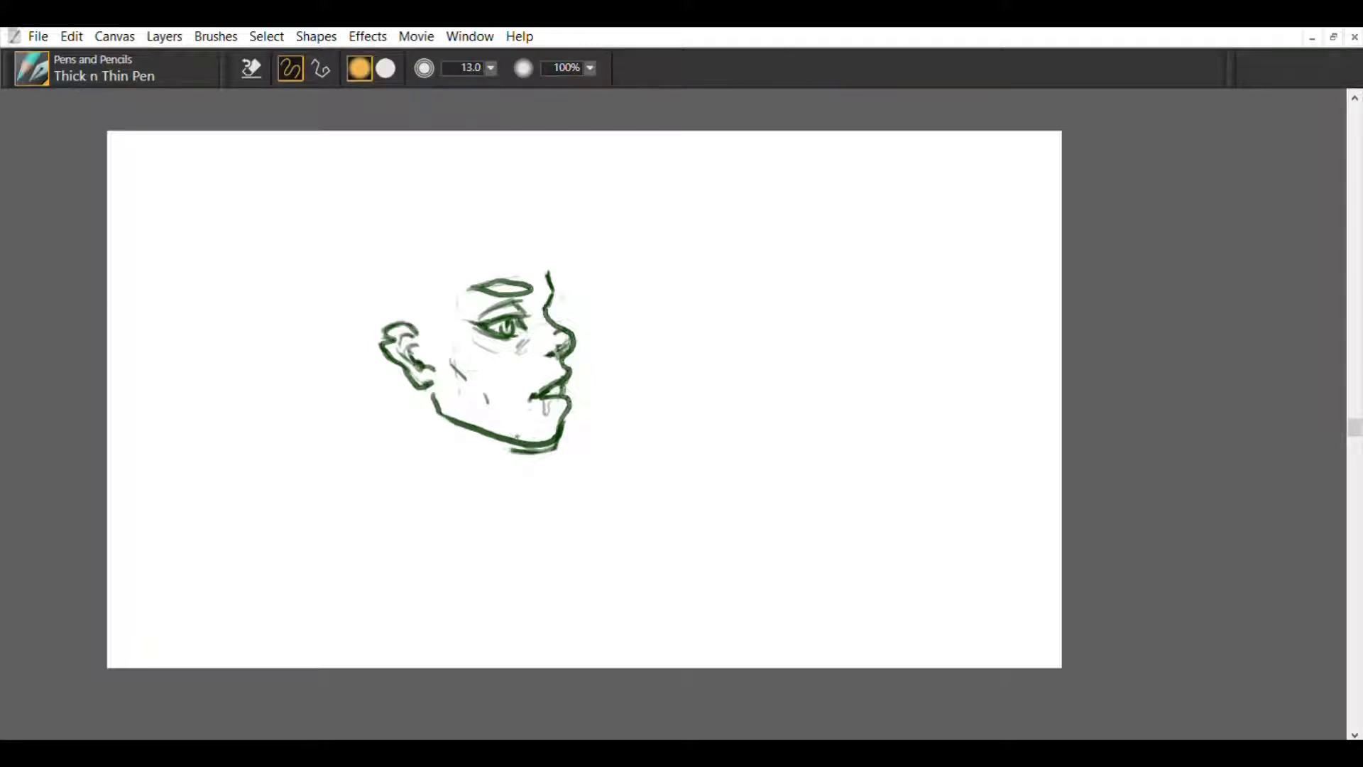
pyautogui.moveTo(504, 451)
pyautogui.mouseDown()
pyautogui.moveTo(560, 447)
pyautogui.moveTo(574, 408)
pyautogui.mouseUp()
pyautogui.press('n')
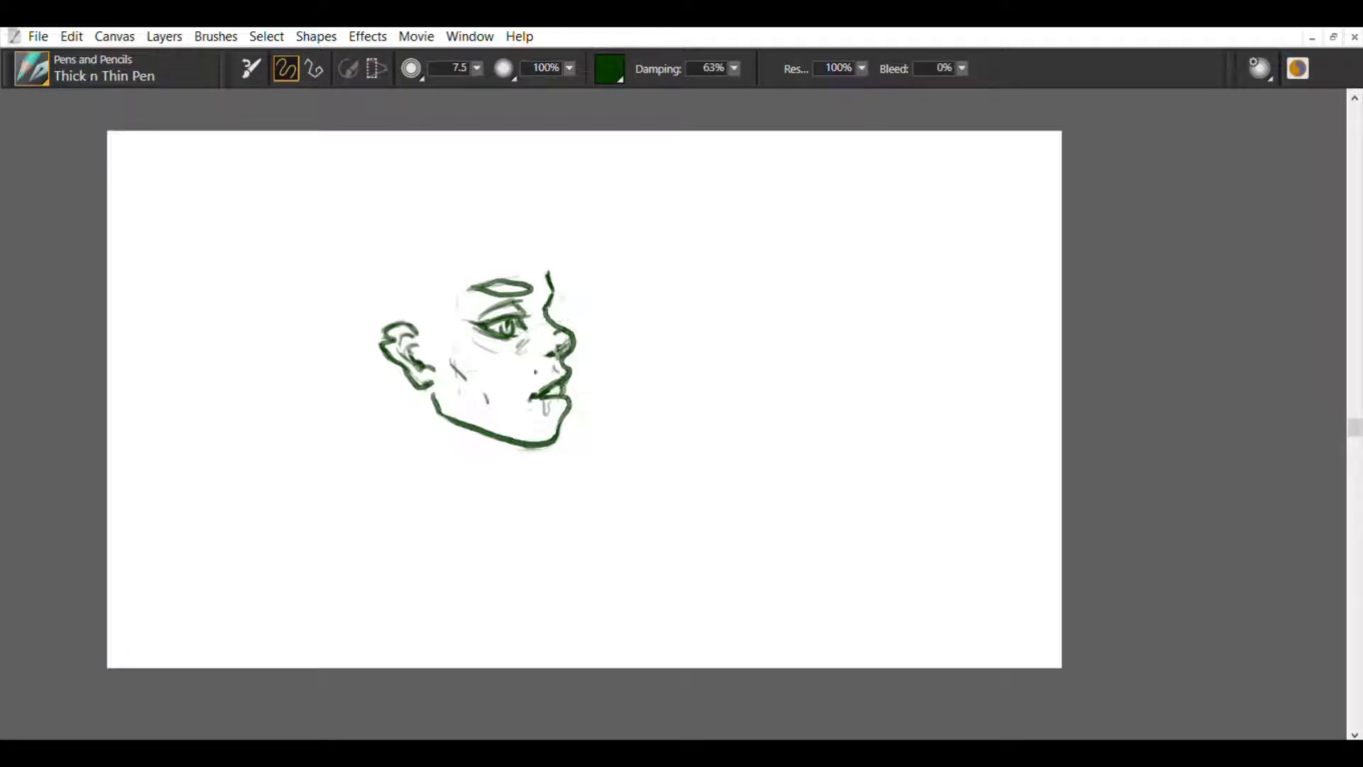
# Step: Draw the front and back of the neck with two muscle lines, extending the back contour into the shoulder
pyautogui.moveTo(530, 385)
pyautogui.mouseDown()
pyautogui.moveTo(527, 401)
pyautogui.moveTo(557, 412)
pyautogui.moveTo(500, 455)
pyautogui.moveTo(497, 540)
pyautogui.moveTo(513, 520)
pyautogui.moveTo(519, 530)
pyautogui.mouseUp()
pyautogui.hotkey('ctrl', 'z')
pyautogui.moveTo(462, 438)
pyautogui.mouseDown()
pyautogui.moveTo(471, 503)
pyautogui.moveTo(447, 520)
pyautogui.mouseUp()
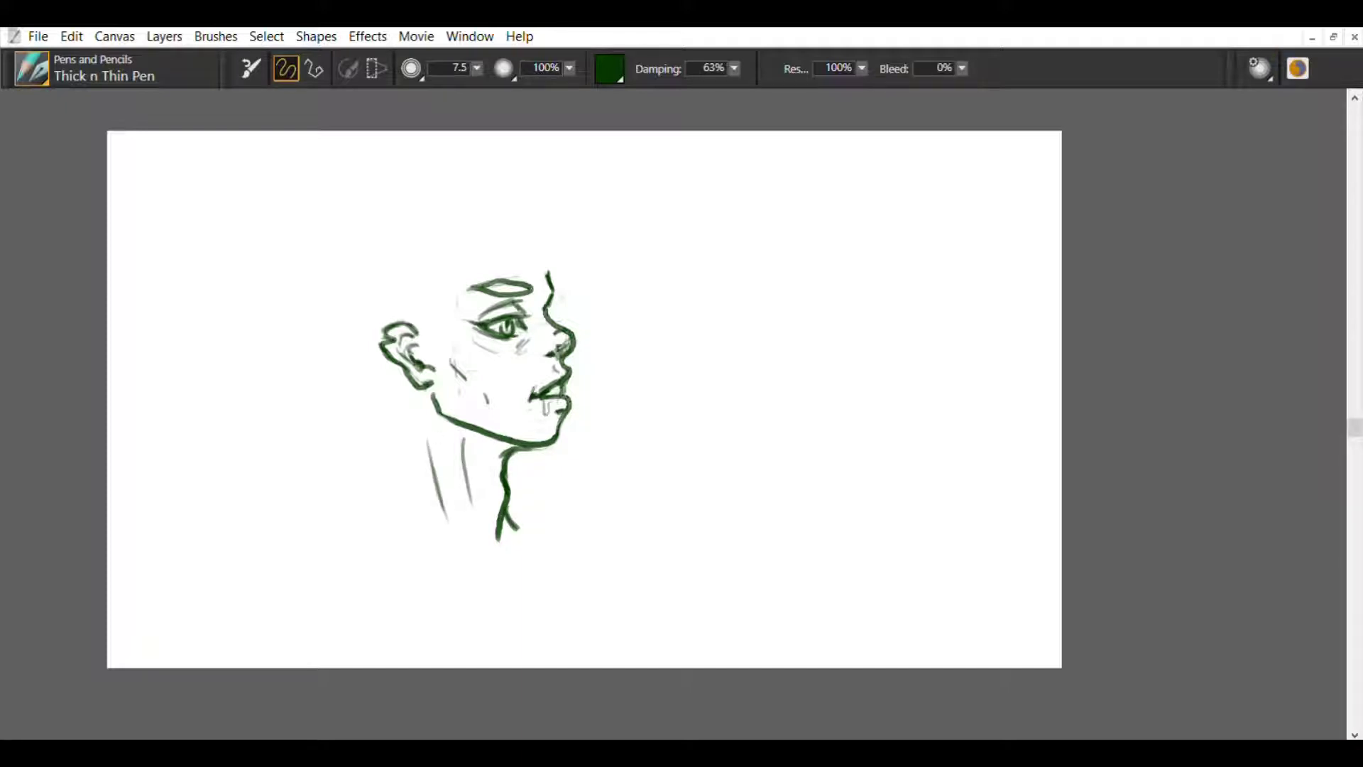
pyautogui.moveTo(407, 395); pyautogui.dragTo(404, 497)
pyautogui.moveTo(415, 436); pyautogui.dragTo(353, 525)
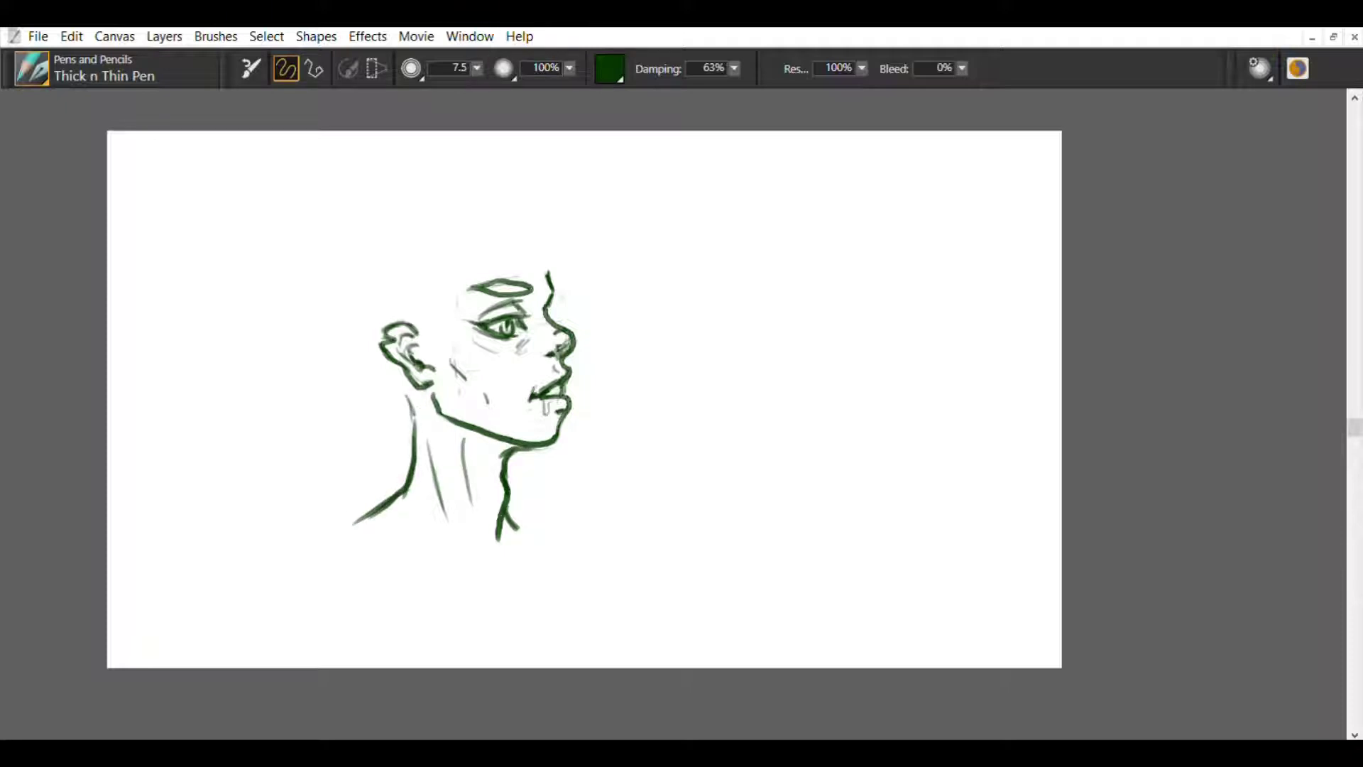
# Step: Draw a ragged collar around the neck base with shoulder and garment fold lines, and clean up the shoulder overlap
pyautogui.moveTo(344, 520)
pyautogui.mouseDown()
pyautogui.moveTo(441, 551)
pyautogui.moveTo(529, 534)
pyautogui.moveTo(526, 547)
pyautogui.moveTo(541, 511)
pyautogui.mouseUp()
pyautogui.moveTo(541, 512); pyautogui.dragTo(561, 545)
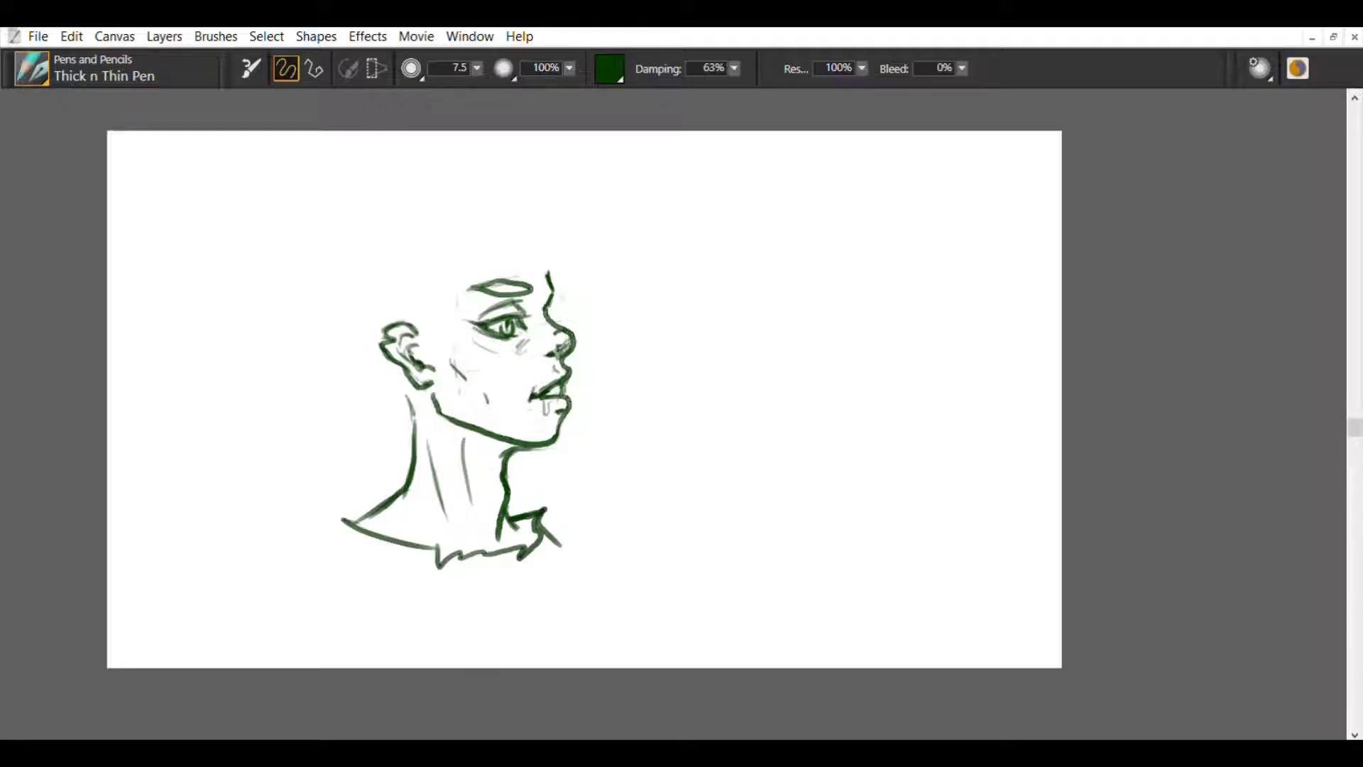
pyautogui.moveTo(395, 507)
pyautogui.mouseDown()
pyautogui.moveTo(333, 501)
pyautogui.moveTo(302, 529)
pyautogui.mouseUp()
pyautogui.moveTo(317, 537); pyautogui.dragTo(422, 589)
pyautogui.click(413, 557)
pyautogui.click(17, 213)
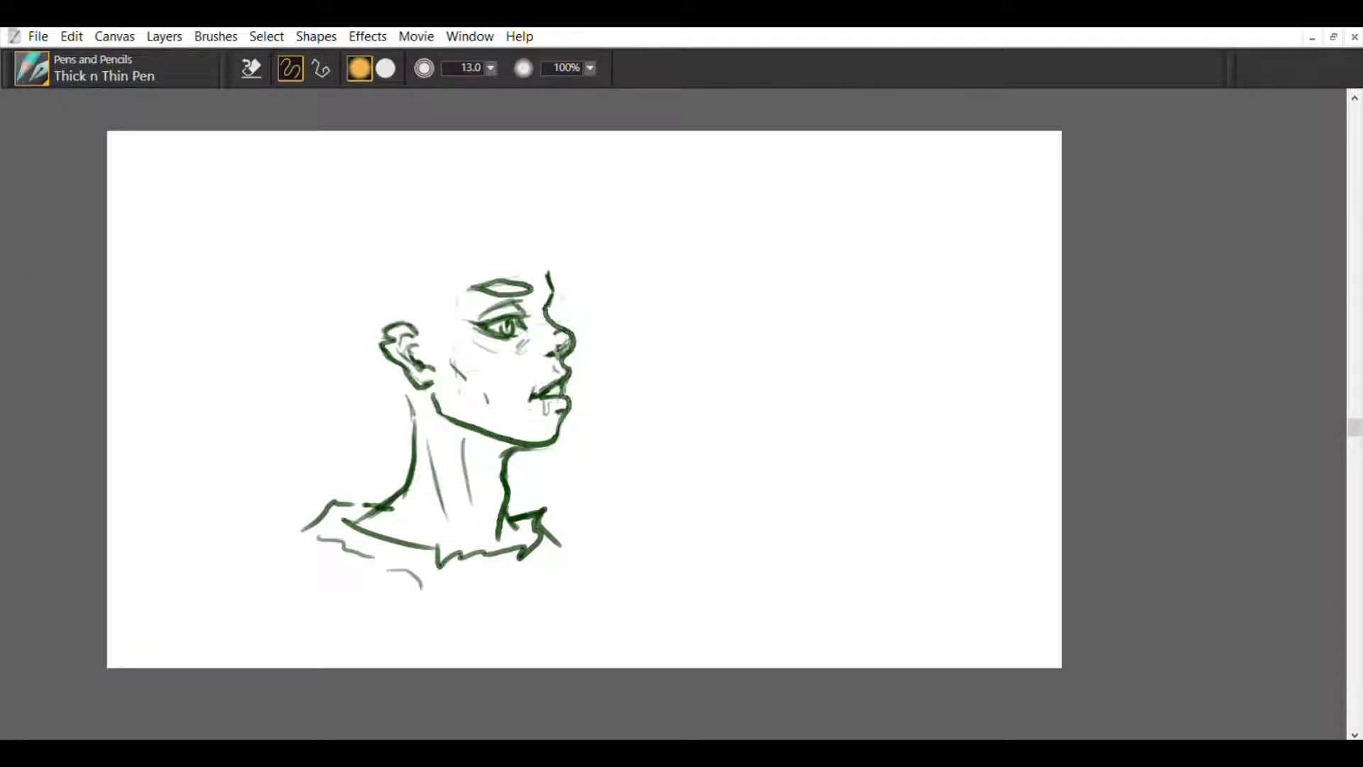
pyautogui.moveTo(395, 506); pyautogui.dragTo(389, 511)
pyautogui.click(8, 96)
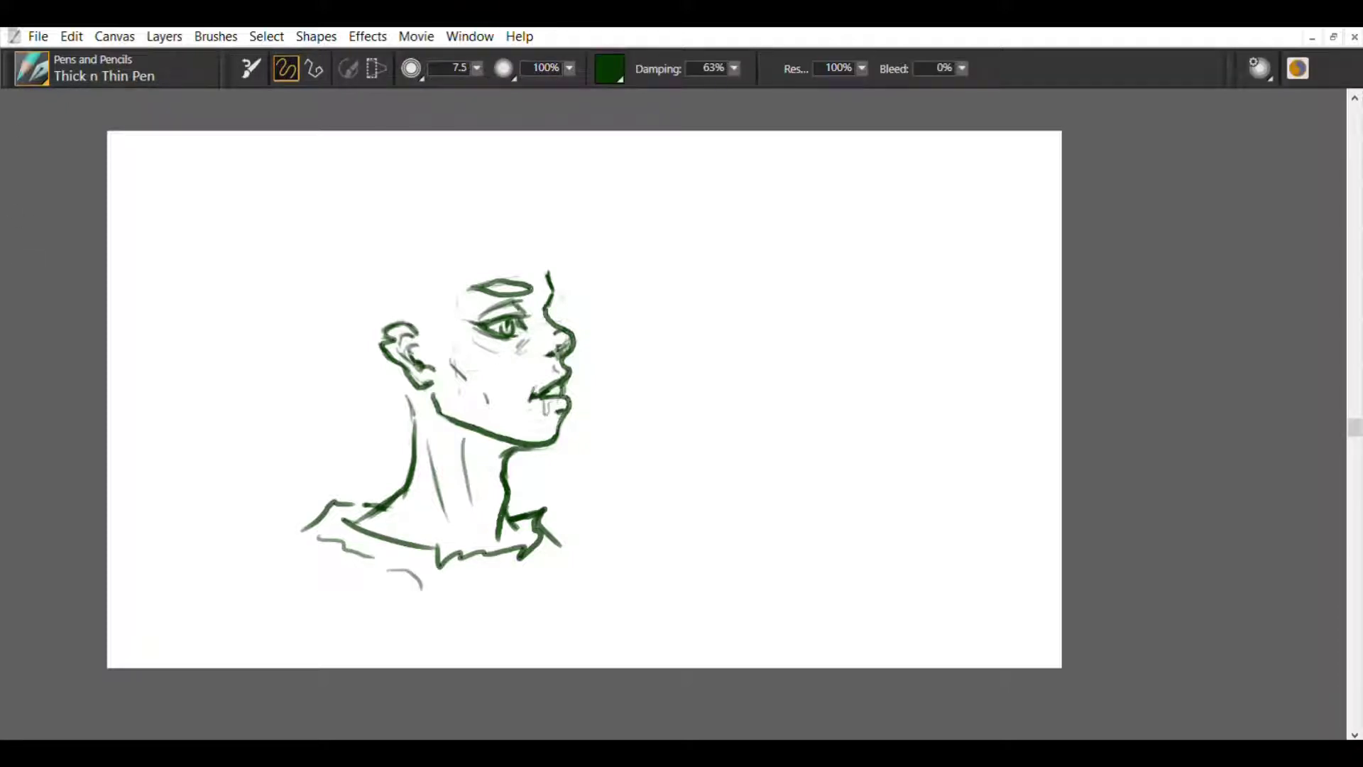
# Step: Draw the front hairline, the wavy fringe over the forehead and the spiky hair across the crown
pyautogui.moveTo(417, 345)
pyautogui.mouseDown()
pyautogui.moveTo(440, 298)
pyautogui.moveTo(426, 268)
pyautogui.moveTo(578, 237)
pyautogui.moveTo(606, 257)
pyautogui.mouseUp()
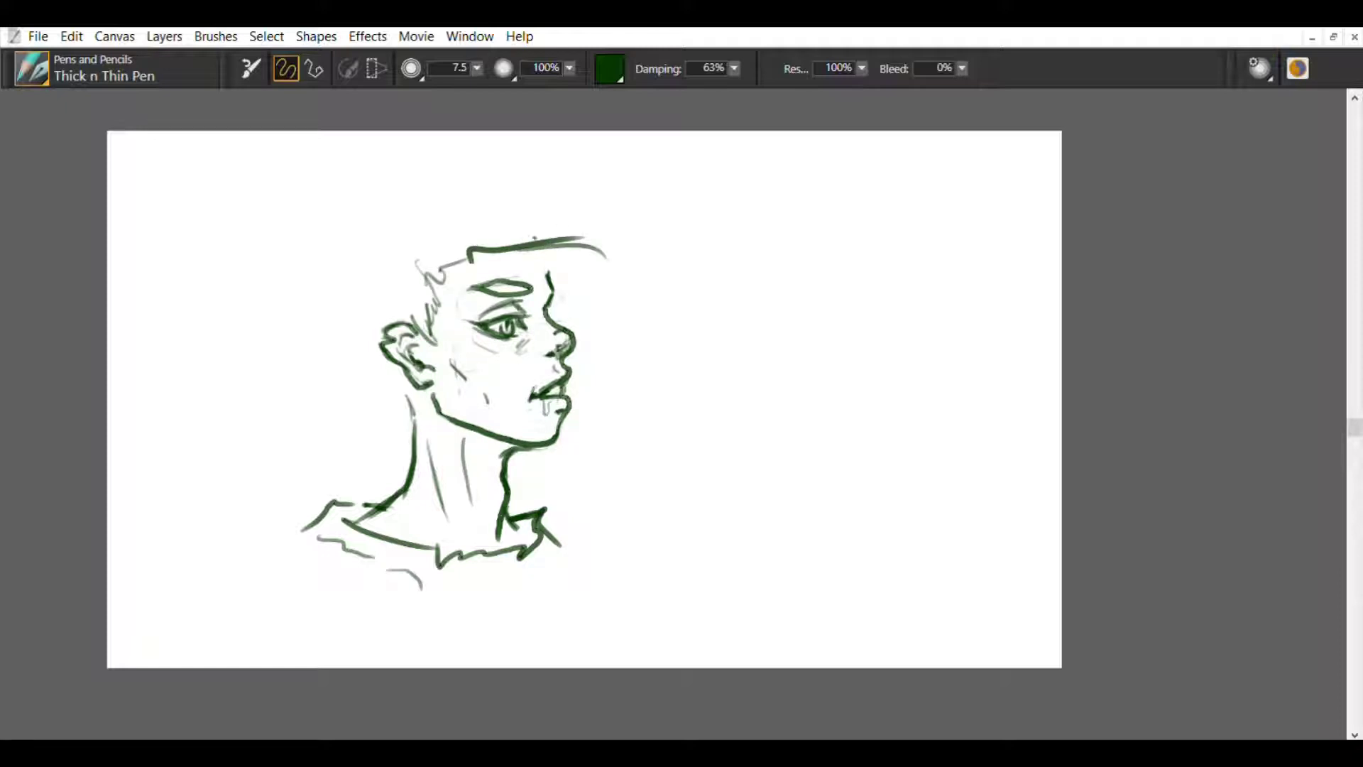
pyautogui.moveTo(513, 254)
pyautogui.mouseDown()
pyautogui.moveTo(582, 291)
pyautogui.moveTo(583, 316)
pyautogui.moveTo(612, 313)
pyautogui.moveTo(589, 308)
pyautogui.mouseUp()
pyautogui.moveTo(551, 253)
pyautogui.mouseDown()
pyautogui.moveTo(607, 271)
pyautogui.moveTo(582, 261)
pyautogui.mouseUp()
pyautogui.moveTo(473, 261)
pyautogui.mouseDown()
pyautogui.moveTo(531, 254)
pyautogui.moveTo(449, 229)
pyautogui.moveTo(533, 204)
pyautogui.mouseUp()
pyautogui.moveTo(526, 215)
pyautogui.mouseDown()
pyautogui.moveTo(500, 232)
pyautogui.moveTo(576, 238)
pyautogui.mouseUp()
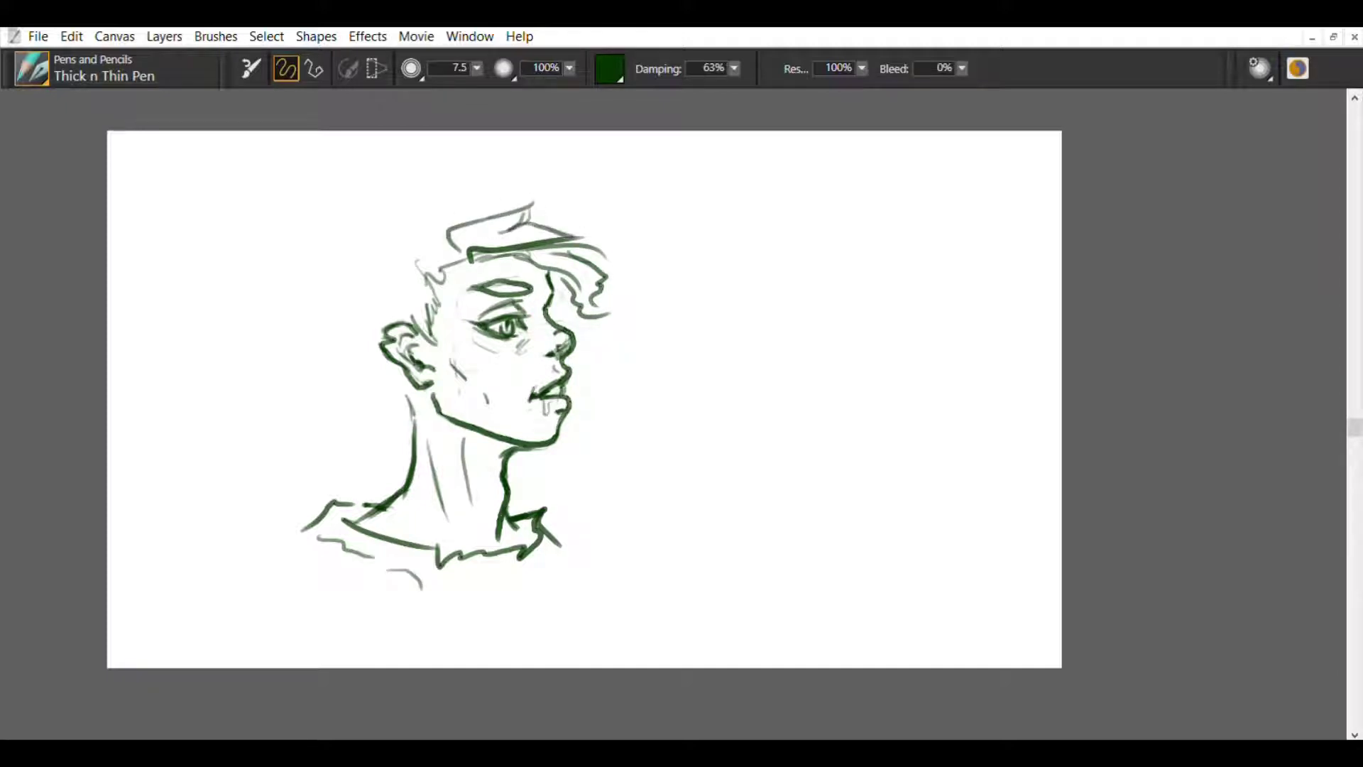
pyautogui.moveTo(455, 251); pyautogui.dragTo(538, 238)
pyautogui.moveTo(390, 253)
pyautogui.mouseDown()
pyautogui.moveTo(422, 193)
pyautogui.moveTo(503, 211)
pyautogui.mouseUp()
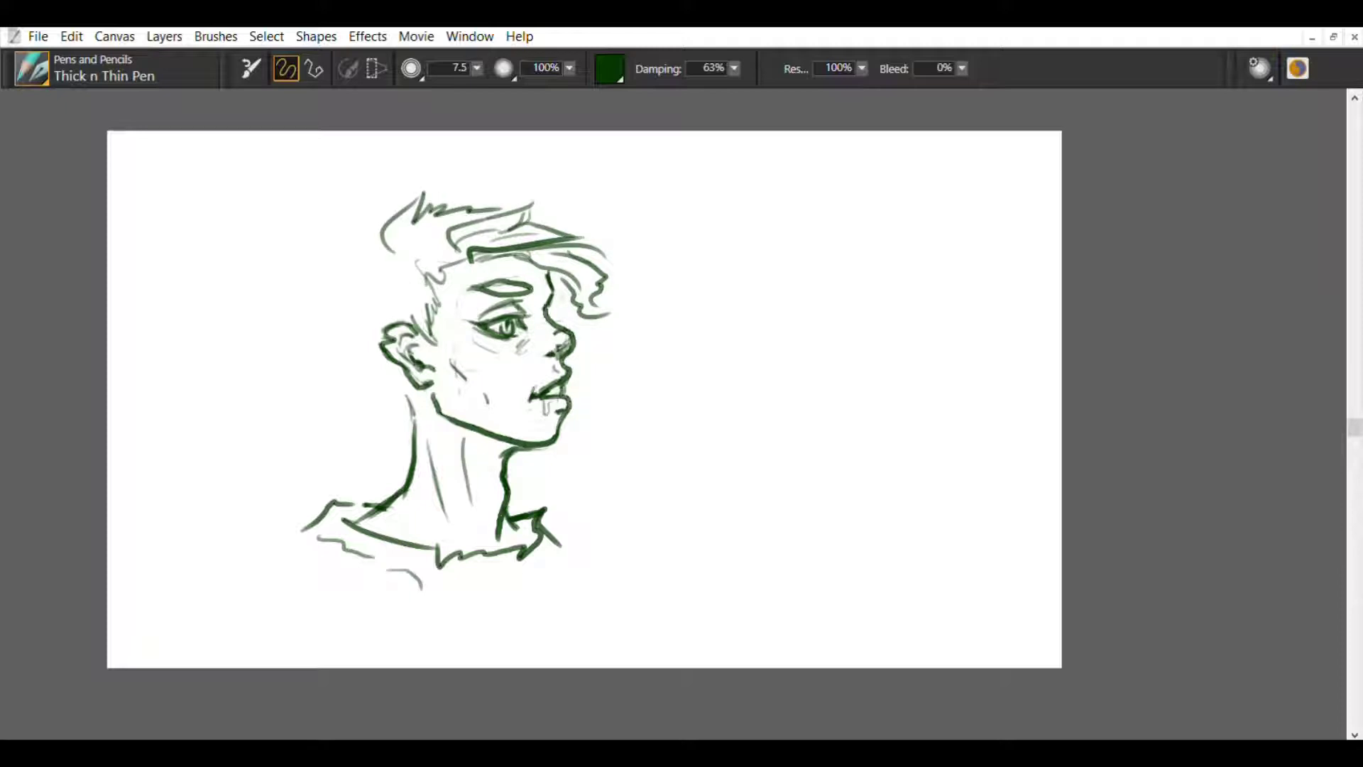
# Step: Draw the hair at the back of the head down to the nape, with short strands above the ear
pyautogui.moveTo(429, 384)
pyautogui.mouseDown()
pyautogui.moveTo(415, 428)
pyautogui.moveTo(338, 319)
pyautogui.moveTo(408, 257)
pyautogui.moveTo(353, 239)
pyautogui.moveTo(340, 306)
pyautogui.mouseUp()
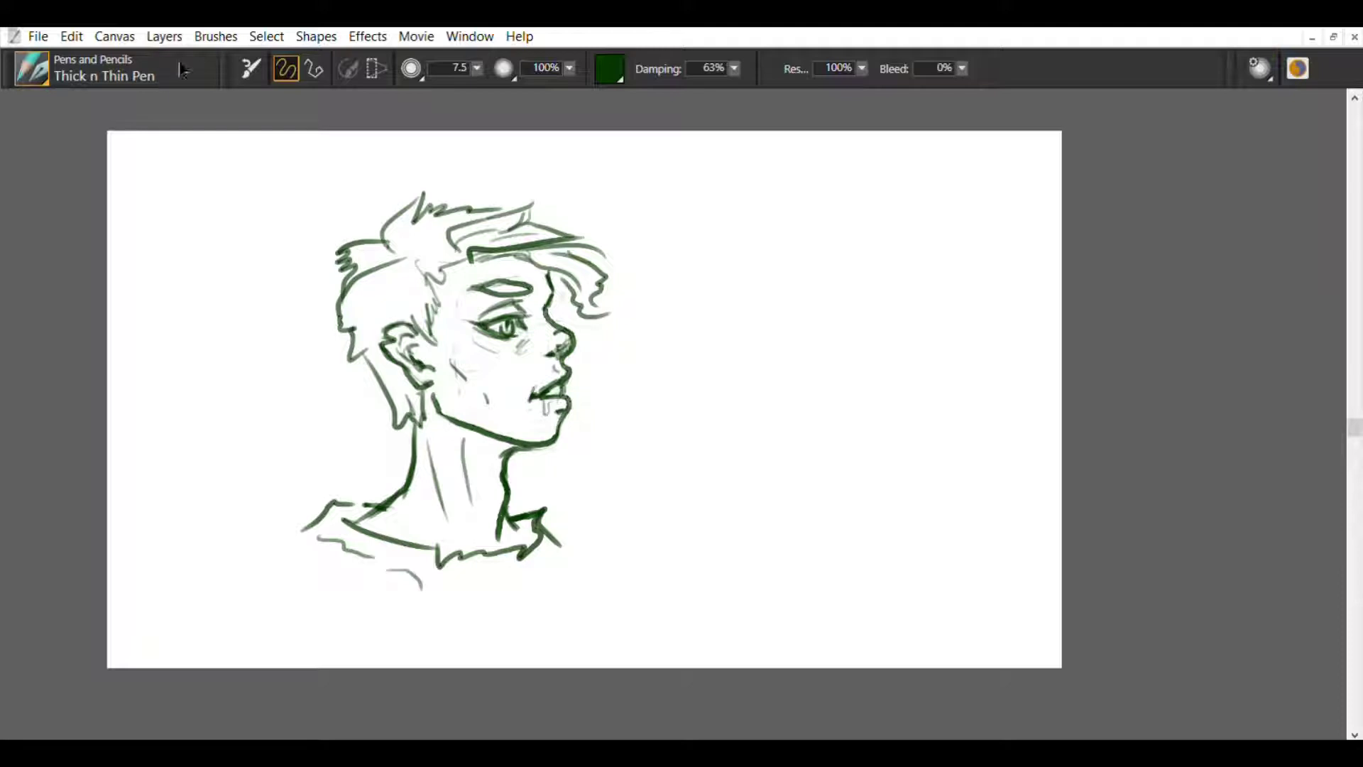
pyautogui.hotkey('ctrl', 'z')
pyautogui.moveTo(388, 242)
pyautogui.mouseDown()
pyautogui.moveTo(345, 260)
pyautogui.moveTo(342, 286)
pyautogui.moveTo(407, 258)
pyautogui.moveTo(371, 314)
pyautogui.mouseUp()
pyautogui.click(32, 191)
pyautogui.click(13, 96)
pyautogui.moveTo(399, 287); pyautogui.dragTo(410, 297)
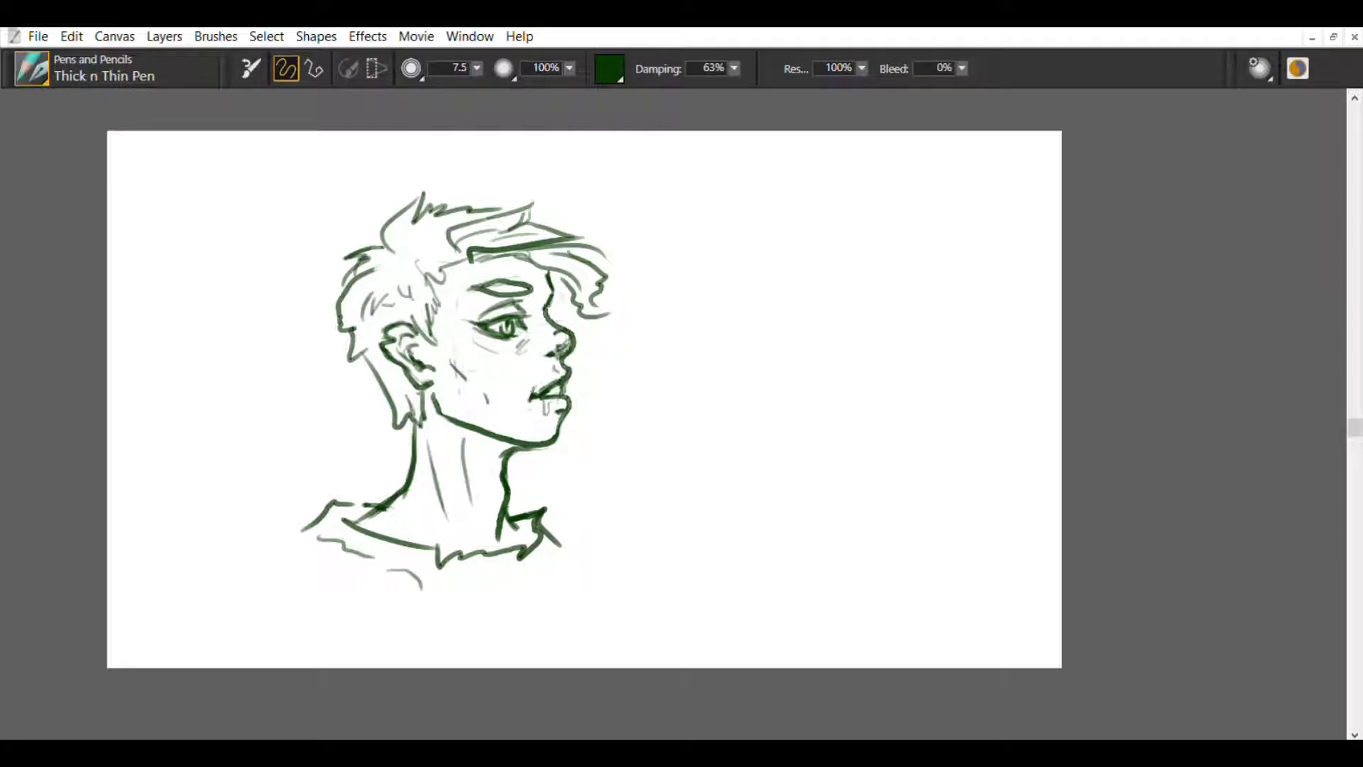
# Step: Add inner strands to the crown hair and strengthen the jagged hairline at the temple
pyautogui.moveTo(385, 243); pyautogui.dragTo(383, 274)
pyautogui.moveTo(403, 253); pyautogui.dragTo(403, 247)
pyautogui.moveTo(441, 222)
pyautogui.mouseDown()
pyautogui.moveTo(428, 256)
pyautogui.moveTo(451, 250)
pyautogui.moveTo(452, 284)
pyautogui.mouseUp()
pyautogui.moveTo(460, 267)
pyautogui.mouseDown()
pyautogui.moveTo(441, 283)
pyautogui.moveTo(445, 266)
pyautogui.mouseUp()
# Step: Clean up the line under the fringe, fill the hair beside the forehead solid, and darken the sideburn strands
pyautogui.press('n')
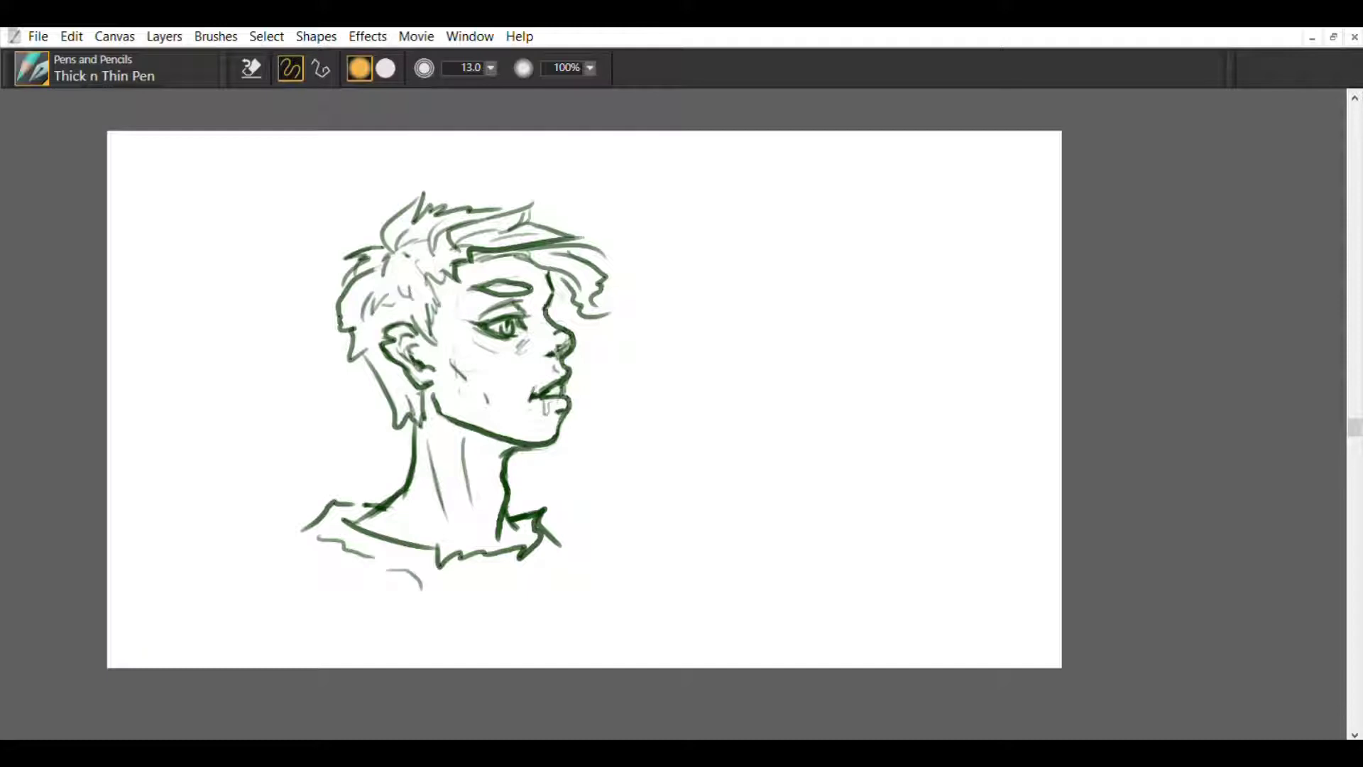
pyautogui.moveTo(479, 260)
pyautogui.mouseDown()
pyautogui.moveTo(526, 256)
pyautogui.moveTo(591, 298)
pyautogui.moveTo(550, 282)
pyautogui.mouseUp()
pyautogui.press('b')
pyautogui.moveTo(555, 279)
pyautogui.mouseDown()
pyautogui.moveTo(547, 323)
pyautogui.moveTo(550, 284)
pyautogui.mouseUp()
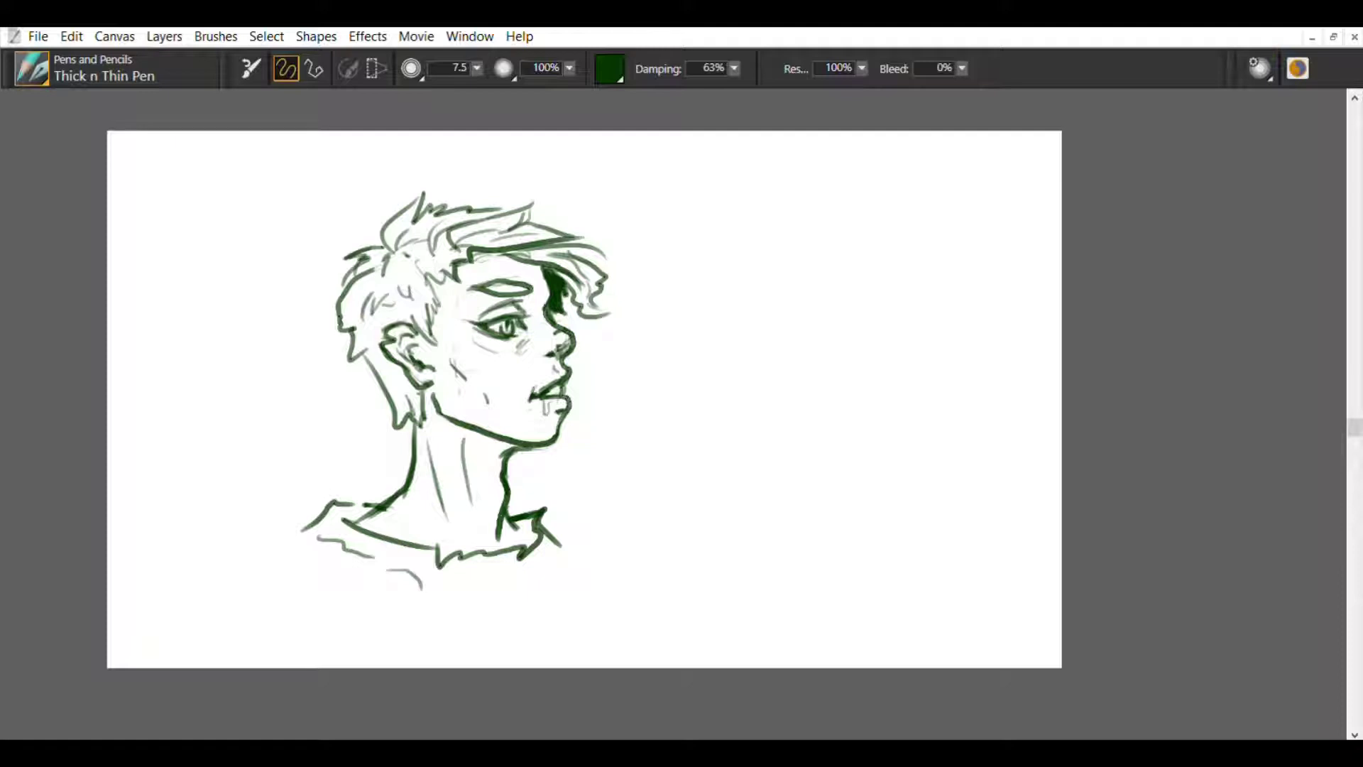
pyautogui.moveTo(450, 269); pyautogui.dragTo(426, 341)
# Step: Add shading strokes at the base of the neck, undo the marks near the throat, and extend the front collar
pyautogui.moveTo(413, 504)
pyautogui.mouseDown()
pyautogui.moveTo(395, 528)
pyautogui.moveTo(455, 534)
pyautogui.moveTo(474, 516)
pyautogui.mouseUp()
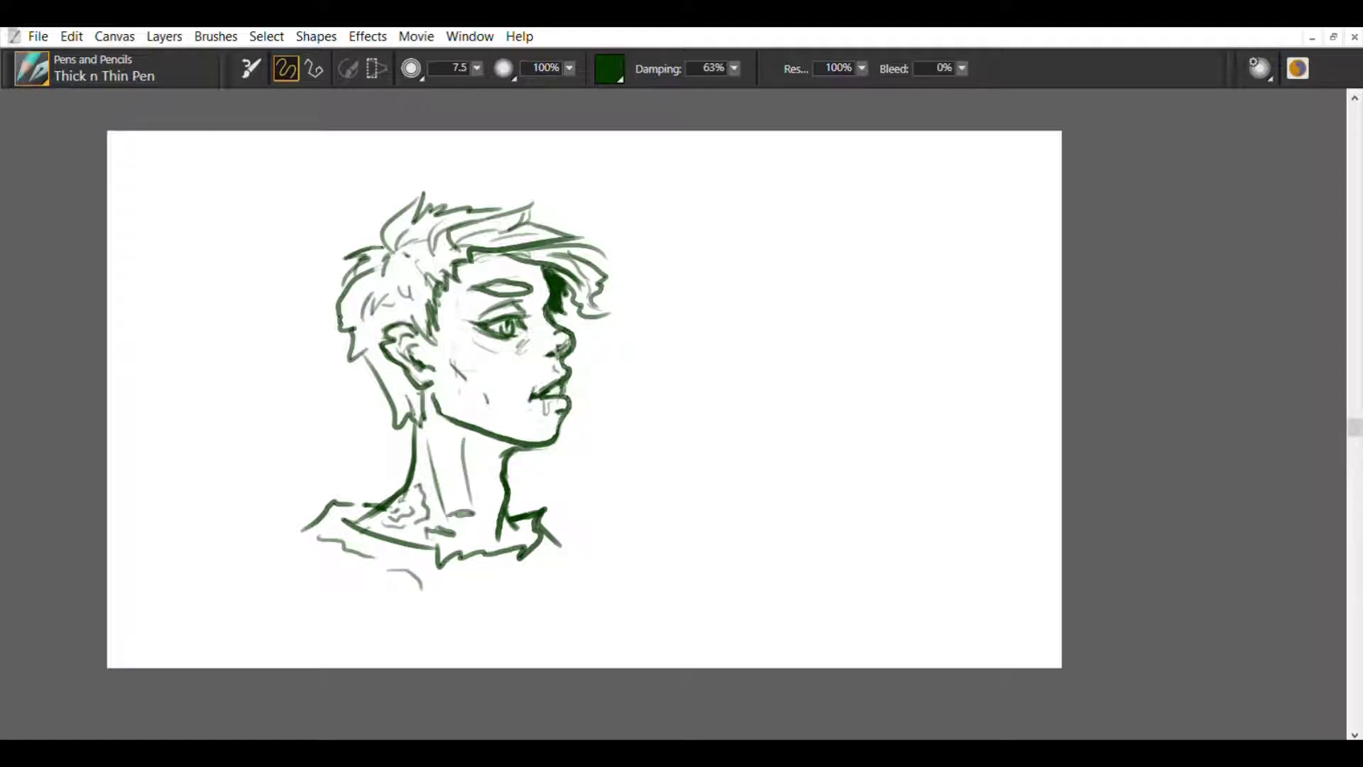
pyautogui.hotkey('ctrl', 'z')
pyautogui.moveTo(546, 527)
pyautogui.mouseDown()
pyautogui.moveTo(584, 546)
pyautogui.moveTo(563, 524)
pyautogui.mouseUp()
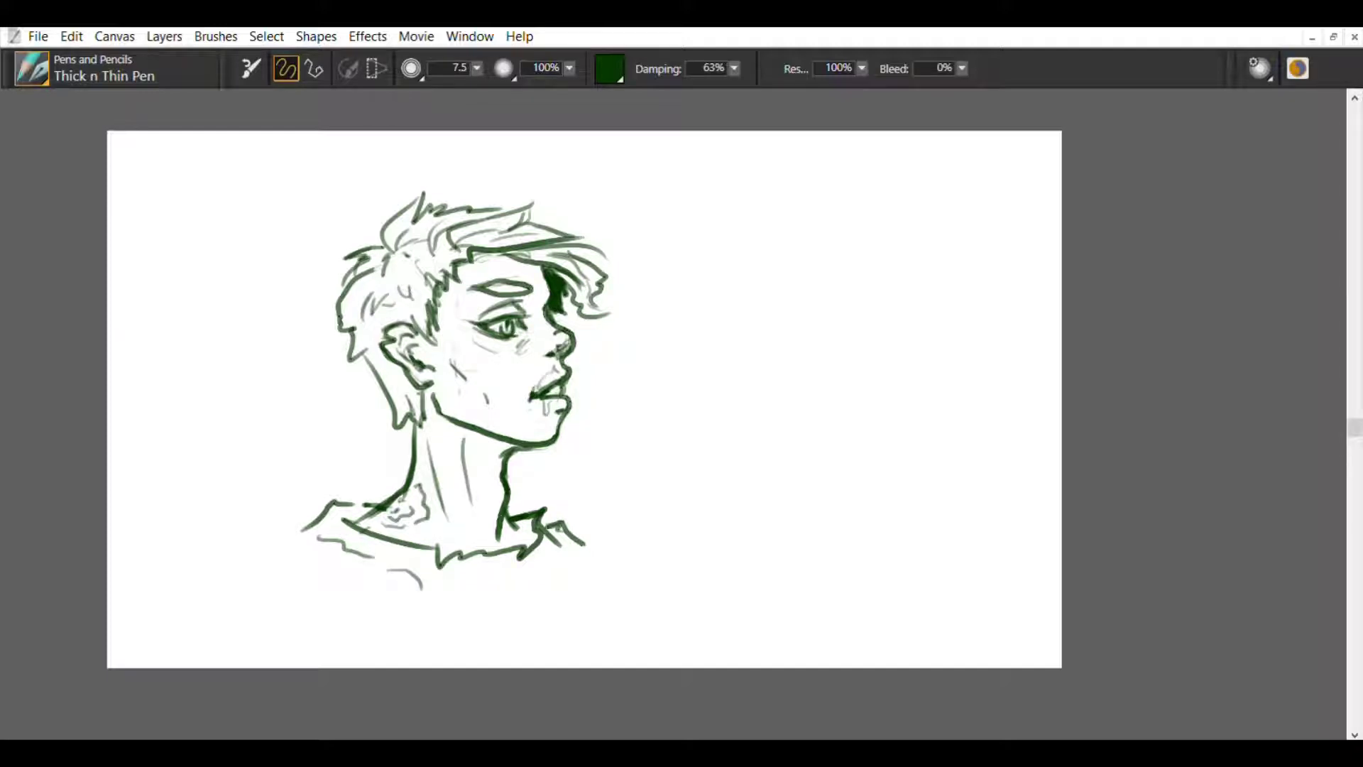
# Step: Add short shading strokes above the chin, erase the upper lip line, and redraw the lips with darker lines
pyautogui.moveTo(516, 352)
pyautogui.mouseDown()
pyautogui.moveTo(492, 366)
pyautogui.moveTo(522, 367)
pyautogui.moveTo(493, 365)
pyautogui.mouseUp()
pyautogui.hotkey('ctrl', 'z')
pyautogui.hotkey('ctrl', 'z')
pyautogui.moveTo(513, 414); pyautogui.dragTo(501, 430)
pyautogui.press('e')
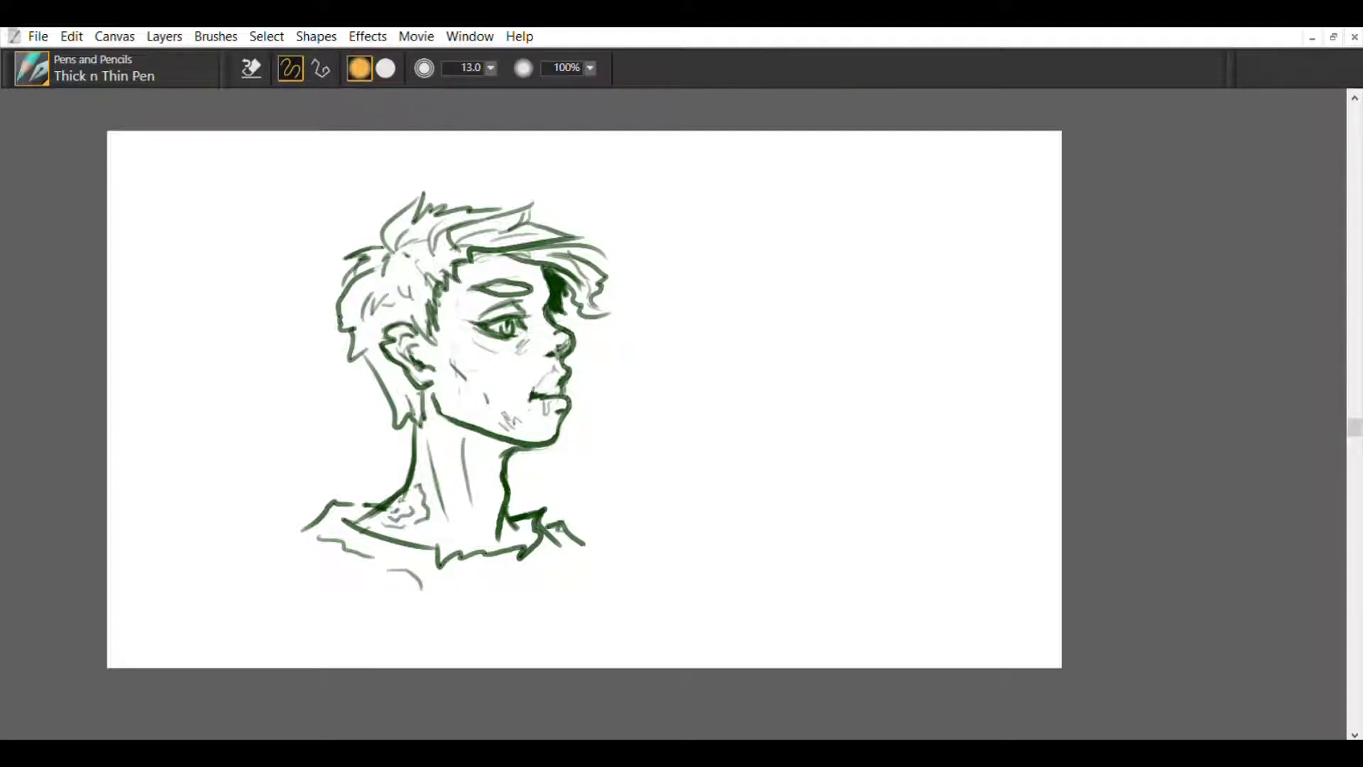
pyautogui.press('b')
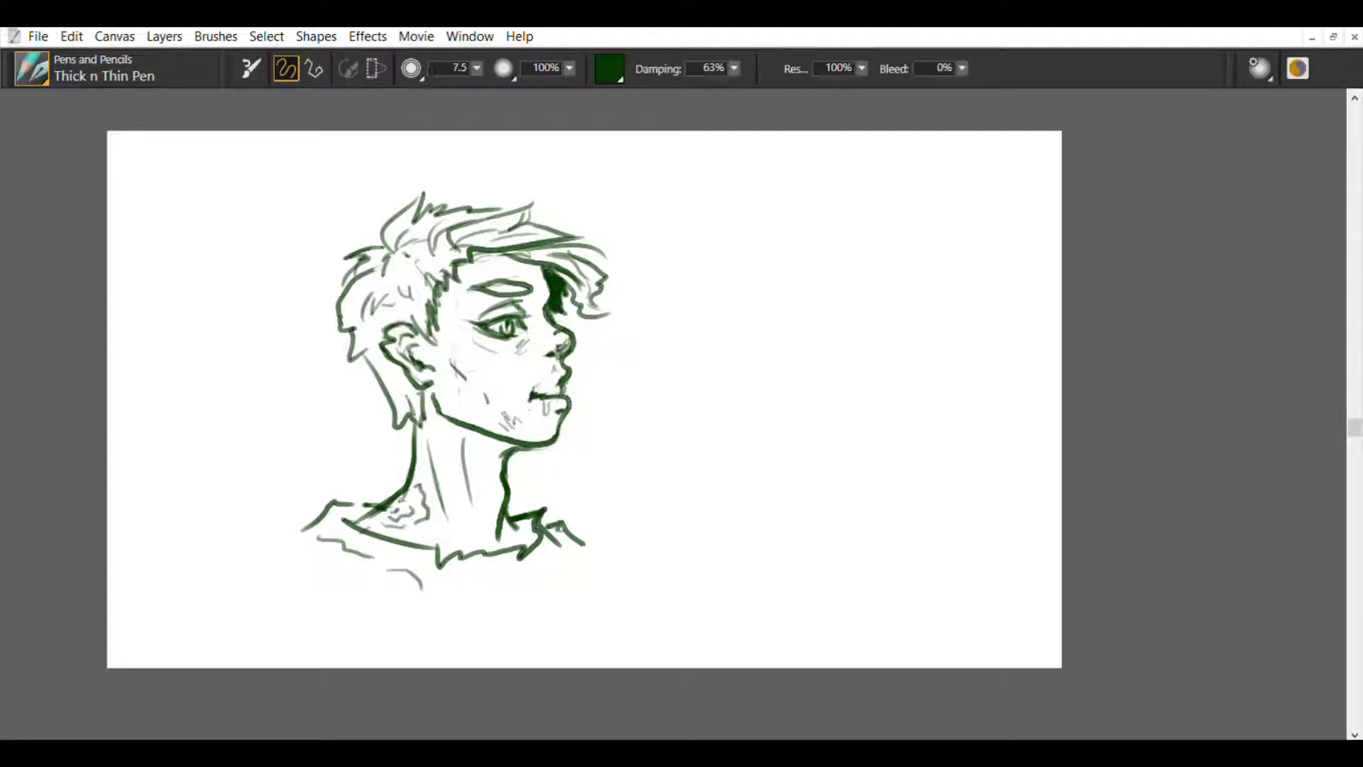
pyautogui.moveTo(556, 382)
pyautogui.mouseDown()
pyautogui.moveTo(532, 394)
pyautogui.moveTo(567, 377)
pyautogui.moveTo(526, 401)
pyautogui.mouseUp()
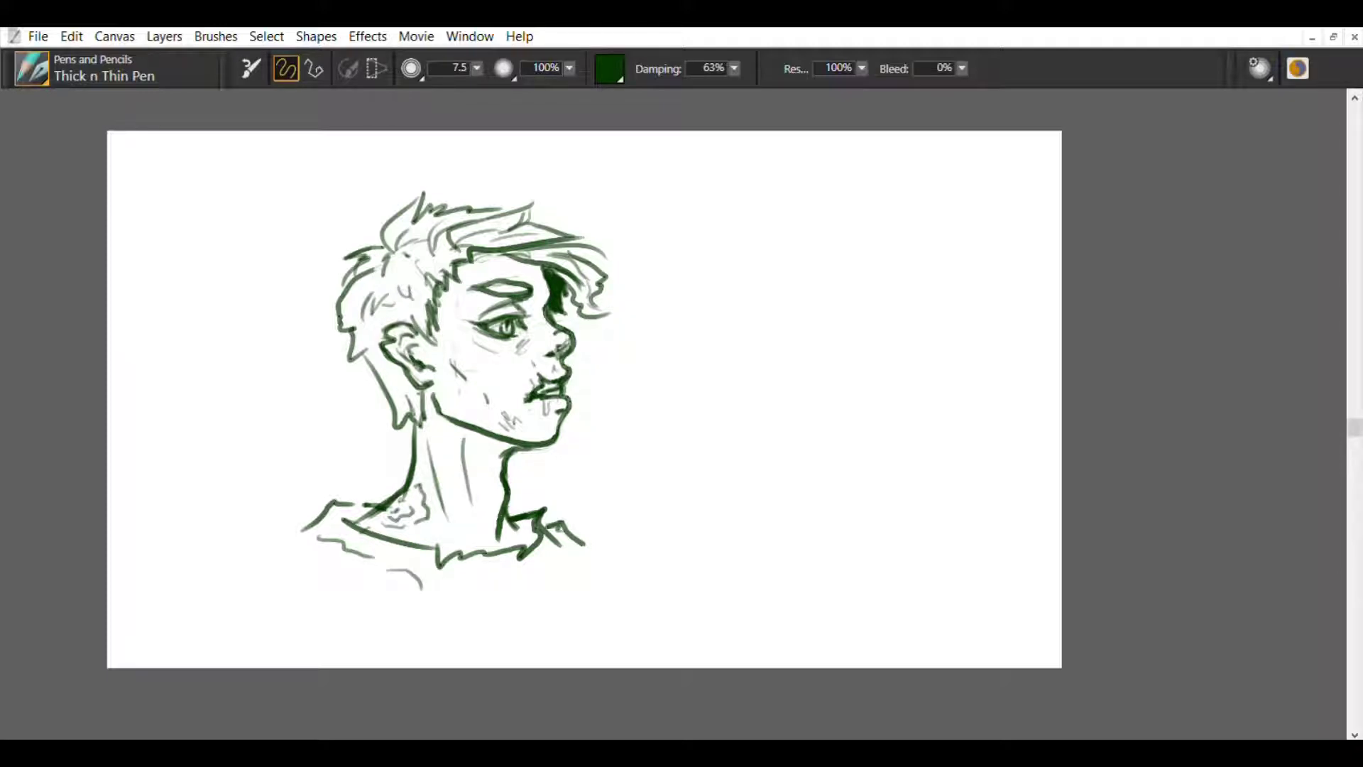
# Step: Add jagged strands to the hair at the back of the head, from behind the ear to the nape
pyautogui.moveTo(344, 334)
pyautogui.mouseDown()
pyautogui.moveTo(376, 397)
pyautogui.moveTo(397, 415)
pyautogui.moveTo(412, 395)
pyautogui.mouseUp()
pyautogui.moveTo(377, 288)
pyautogui.mouseDown()
pyautogui.moveTo(347, 321)
pyautogui.moveTo(349, 301)
pyautogui.moveTo(374, 339)
pyautogui.mouseUp()
pyautogui.moveTo(388, 322)
pyautogui.mouseDown()
pyautogui.moveTo(372, 339)
pyautogui.moveTo(407, 326)
pyautogui.mouseUp()
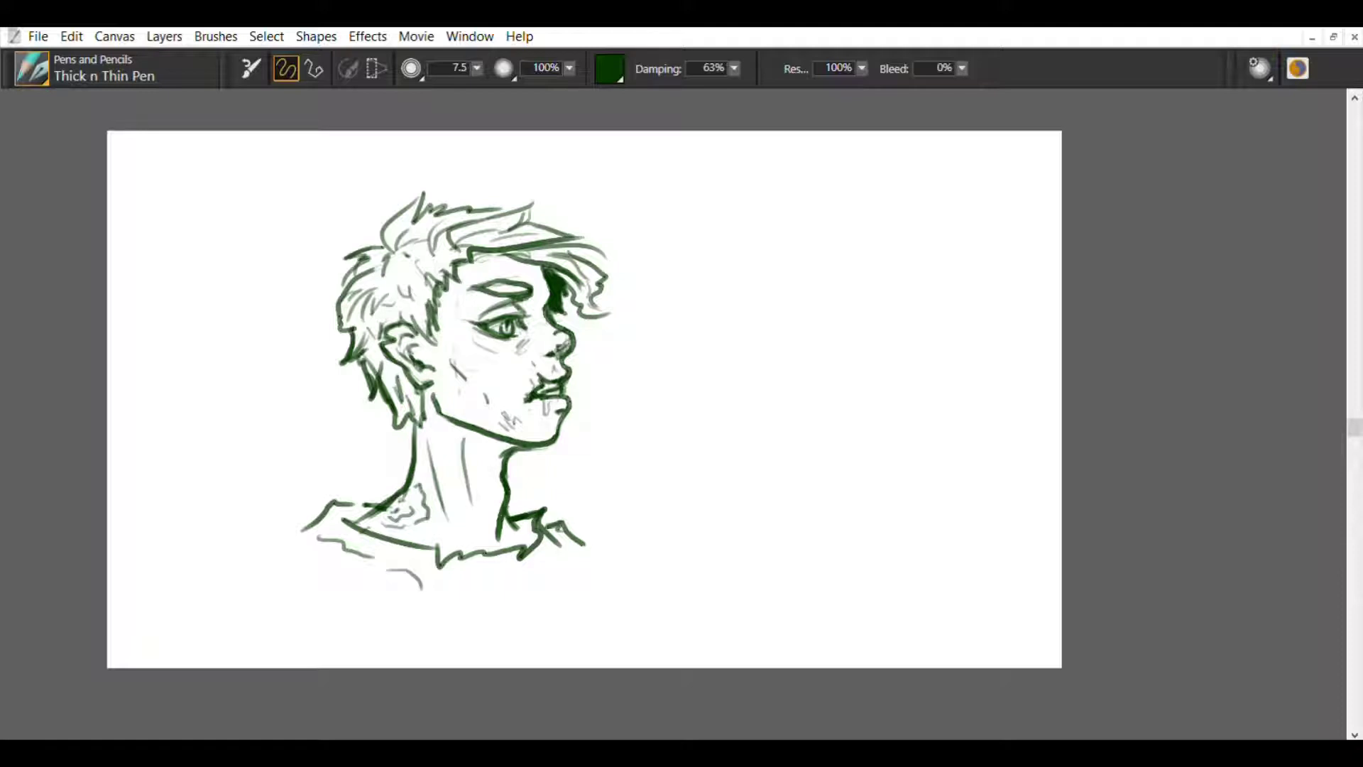
# Step: Rough in the raised arm with a block-shaped hand and wrist oval, and sketch the side of the torso with sleeve creases
pyautogui.moveTo(586, 546)
pyautogui.mouseDown()
pyautogui.moveTo(627, 550)
pyautogui.moveTo(614, 542)
pyautogui.moveTo(693, 650)
pyautogui.moveTo(723, 614)
pyautogui.moveTo(798, 576)
pyautogui.moveTo(714, 612)
pyautogui.moveTo(836, 531)
pyautogui.moveTo(826, 541)
pyautogui.moveTo(884, 545)
pyautogui.moveTo(783, 643)
pyautogui.mouseUp()
pyautogui.moveTo(857, 563); pyautogui.dragTo(746, 668)
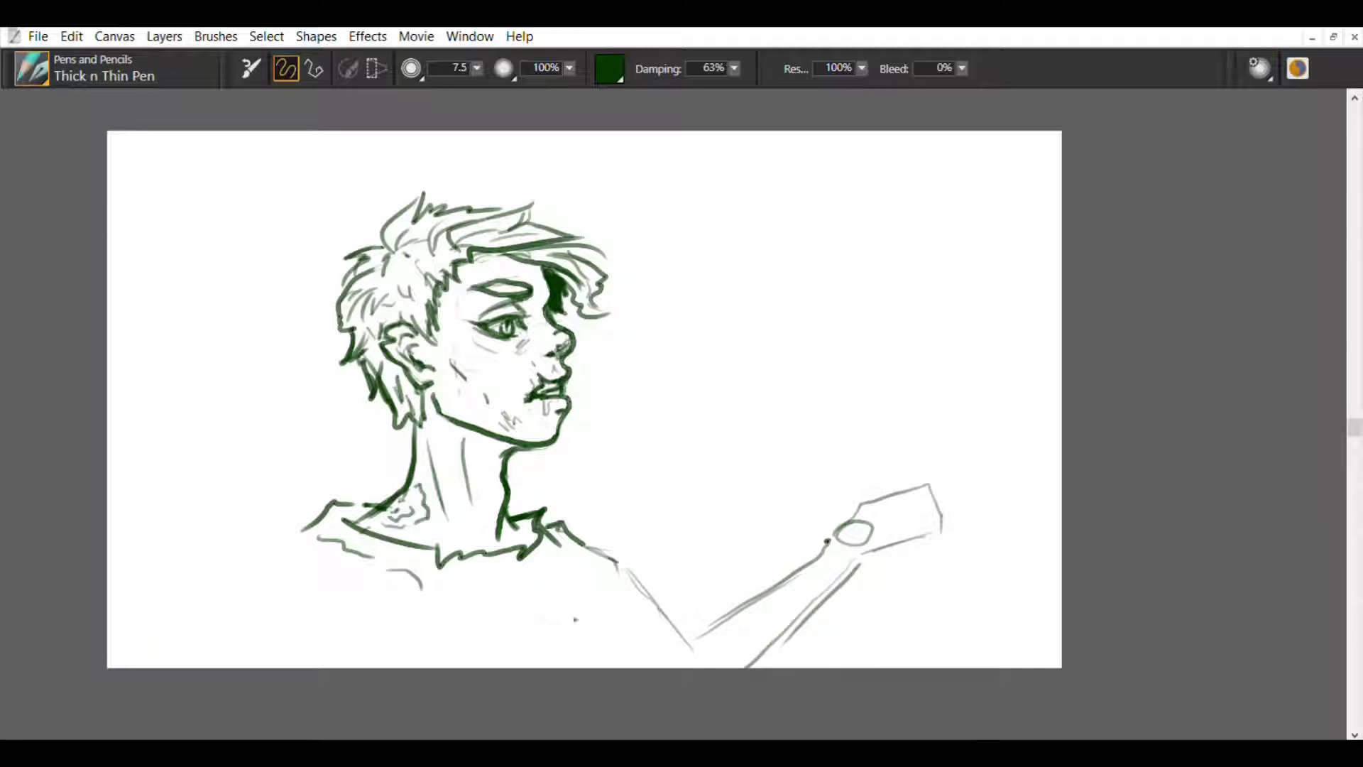
pyautogui.moveTo(553, 622); pyautogui.dragTo(611, 668)
pyautogui.moveTo(559, 563); pyautogui.dragTo(556, 653)
pyautogui.moveTo(561, 582)
pyautogui.mouseDown()
pyautogui.moveTo(564, 668)
pyautogui.moveTo(573, 626)
pyautogui.mouseUp()
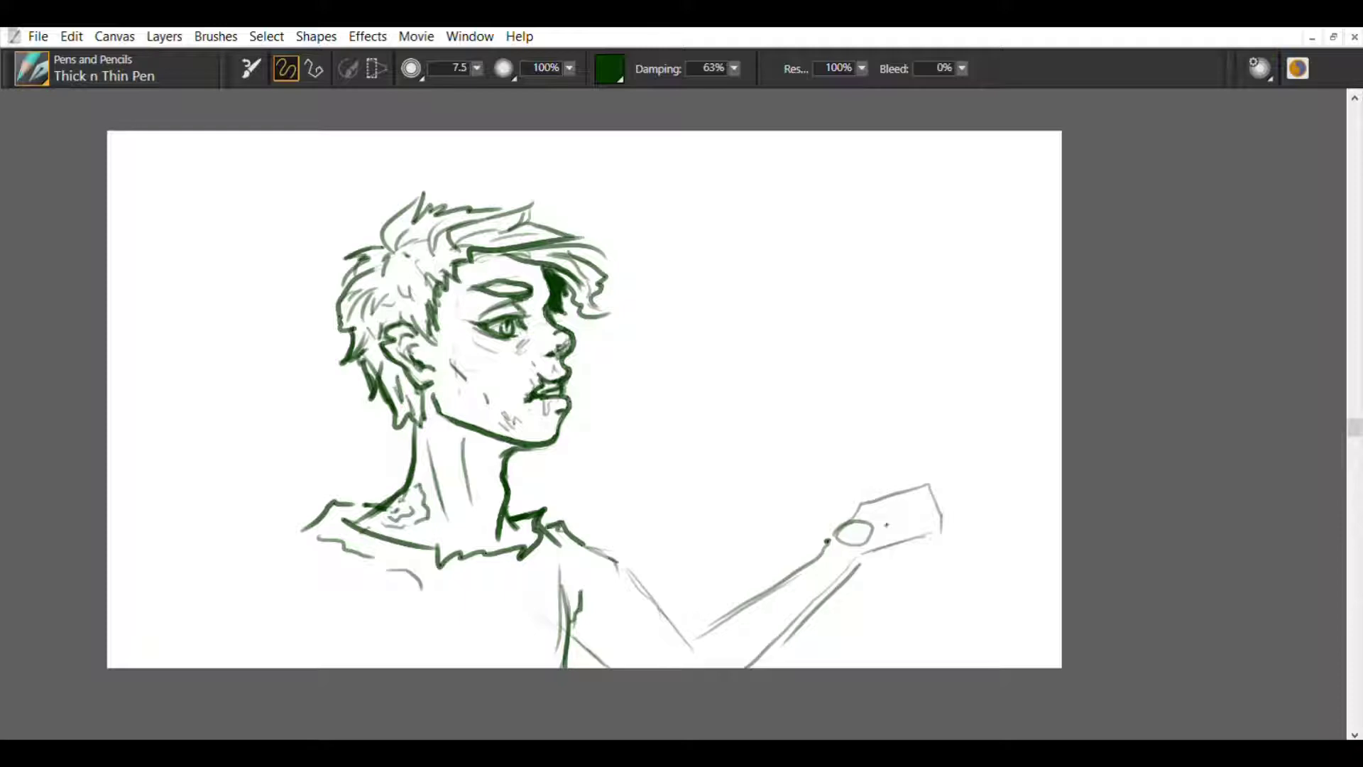
pyautogui.moveTo(855, 546); pyautogui.dragTo(890, 537)
# Step: Lasso the forearm and hand, enlarge them slightly, skew them more upright, and move them back toward the elbow
pyautogui.press('l')
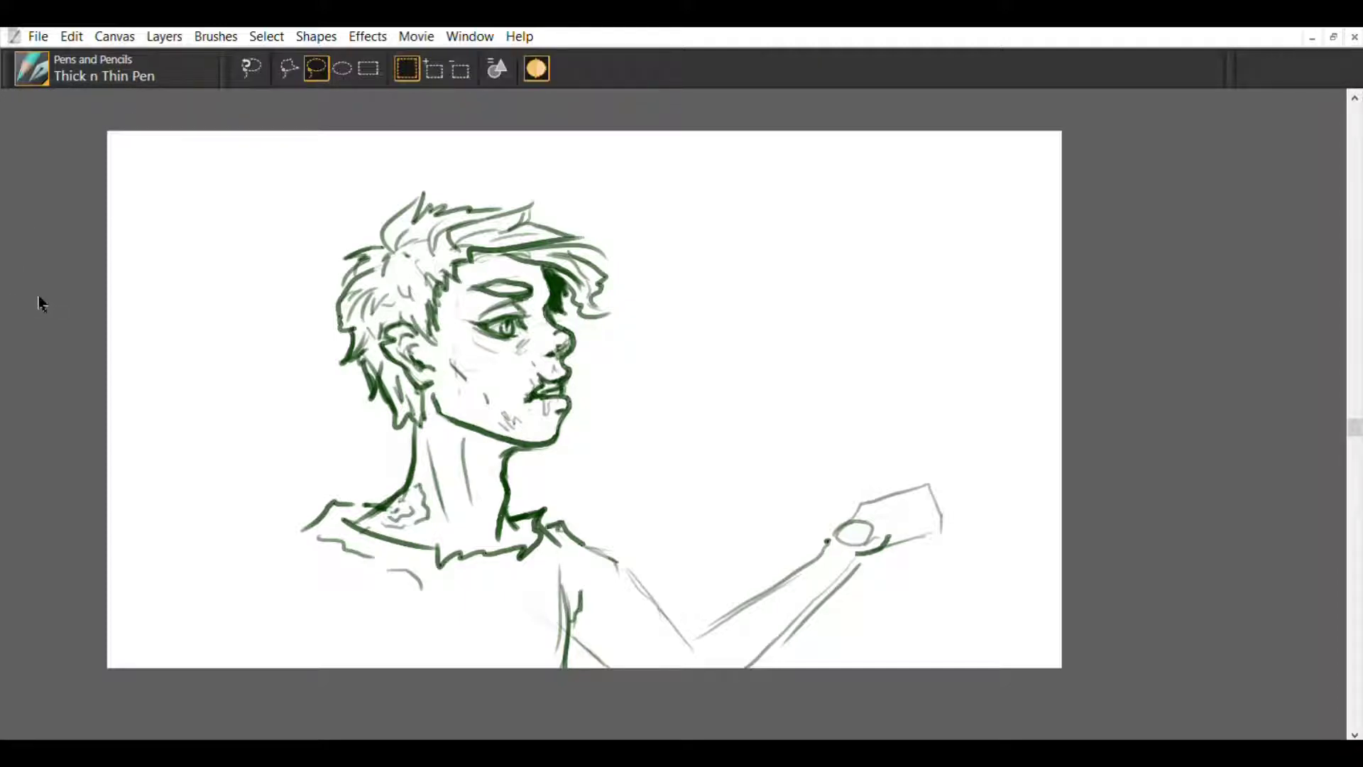
pyautogui.moveTo(650, 642)
pyautogui.mouseDown()
pyautogui.moveTo(800, 667)
pyautogui.moveTo(652, 665)
pyautogui.mouseUp()
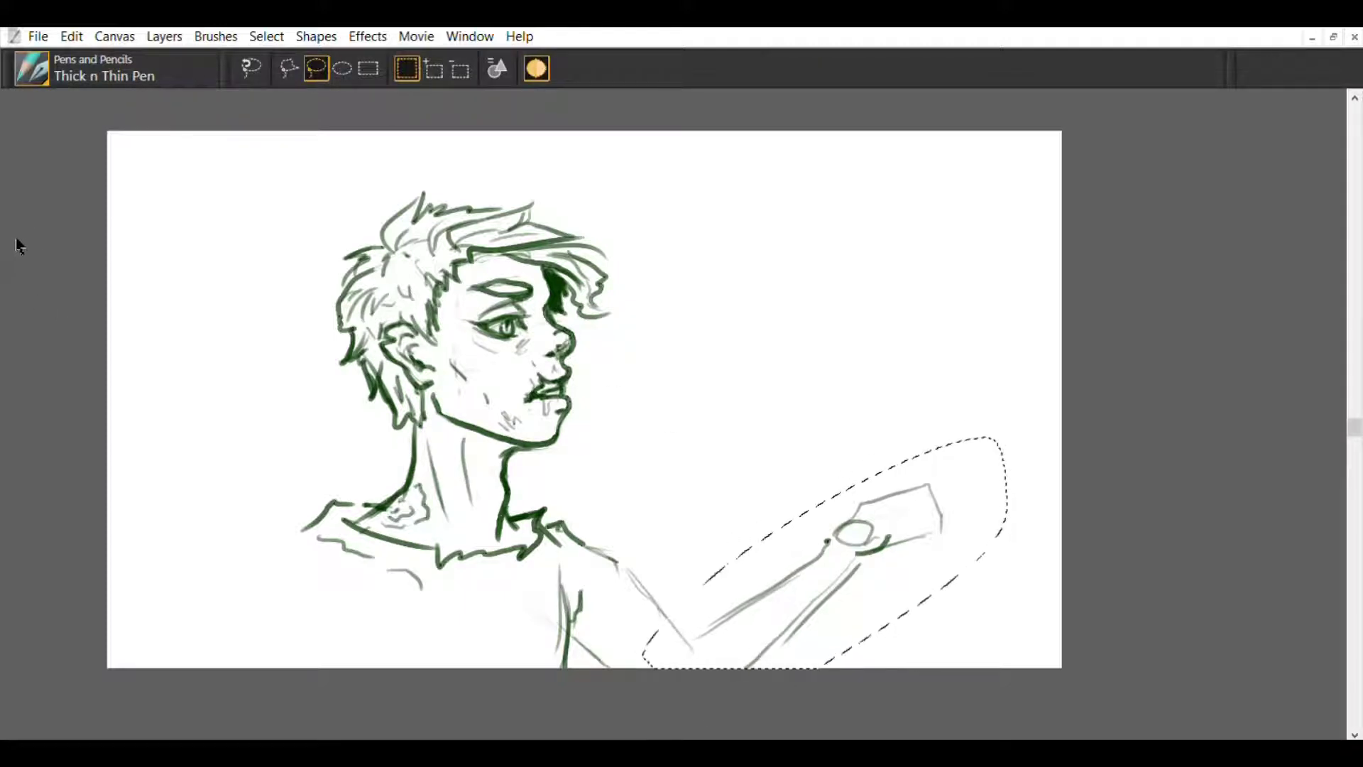
pyautogui.hotkey('ctrl', 't')
pyautogui.moveTo(1011, 429)
pyautogui.mouseDown()
pyautogui.moveTo(917, 443)
pyautogui.moveTo(952, 417)
pyautogui.moveTo(940, 398)
pyautogui.moveTo(1030, 397)
pyautogui.mouseUp()
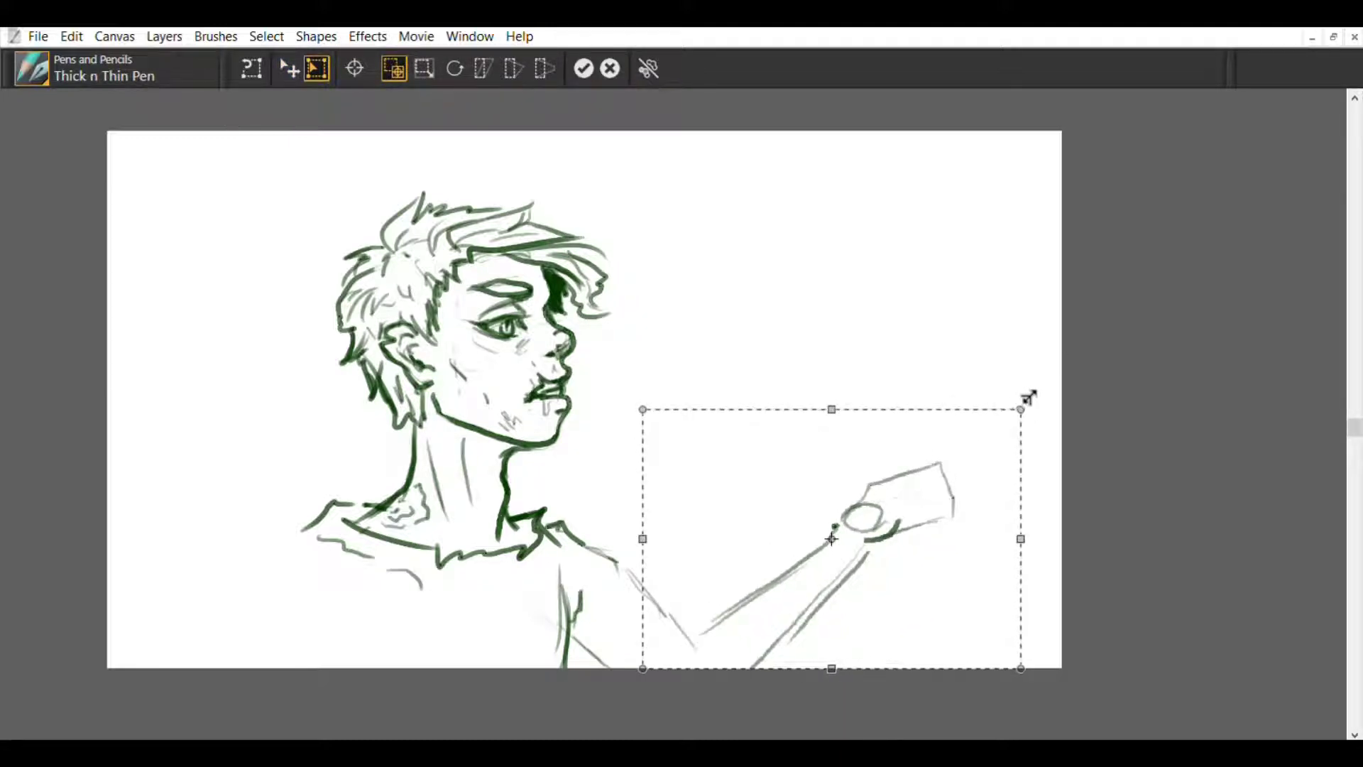
pyautogui.click(484, 68)
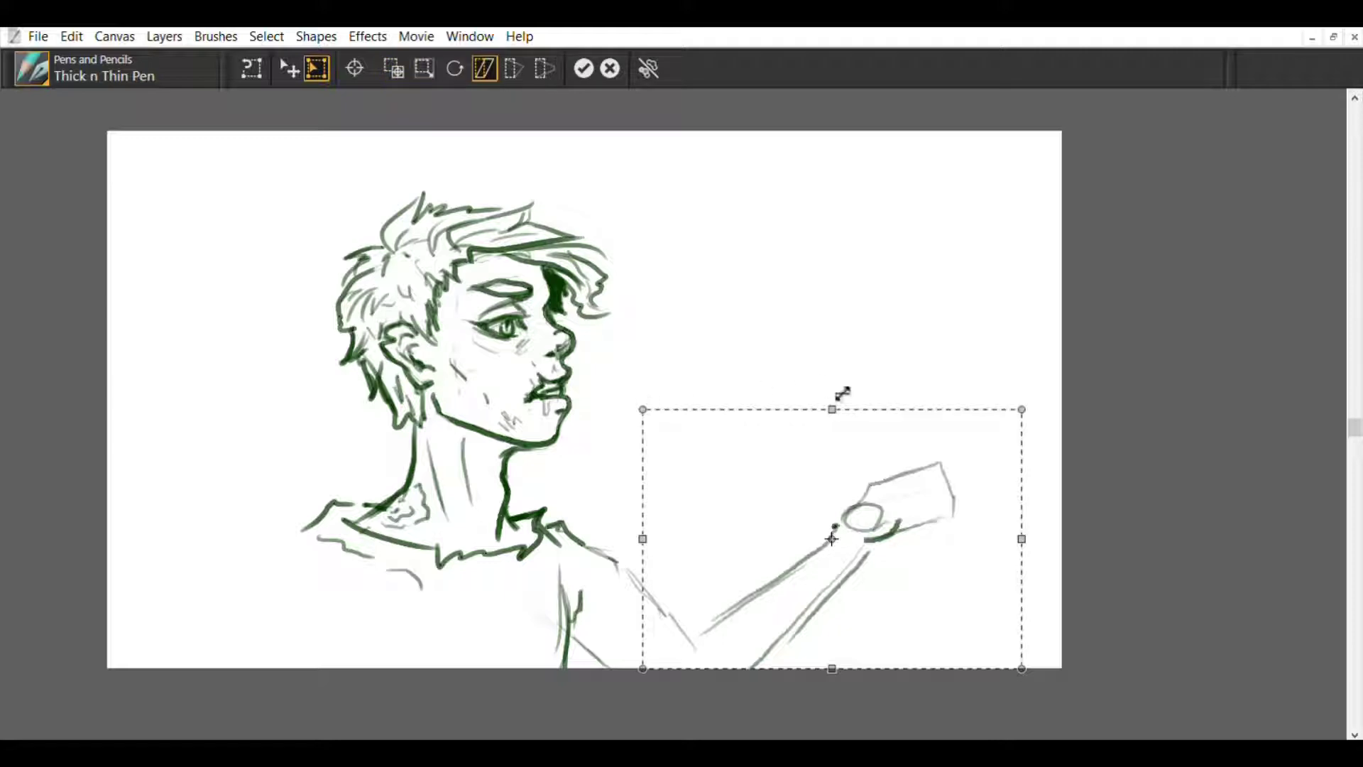
pyautogui.moveTo(843, 393); pyautogui.dragTo(787, 377)
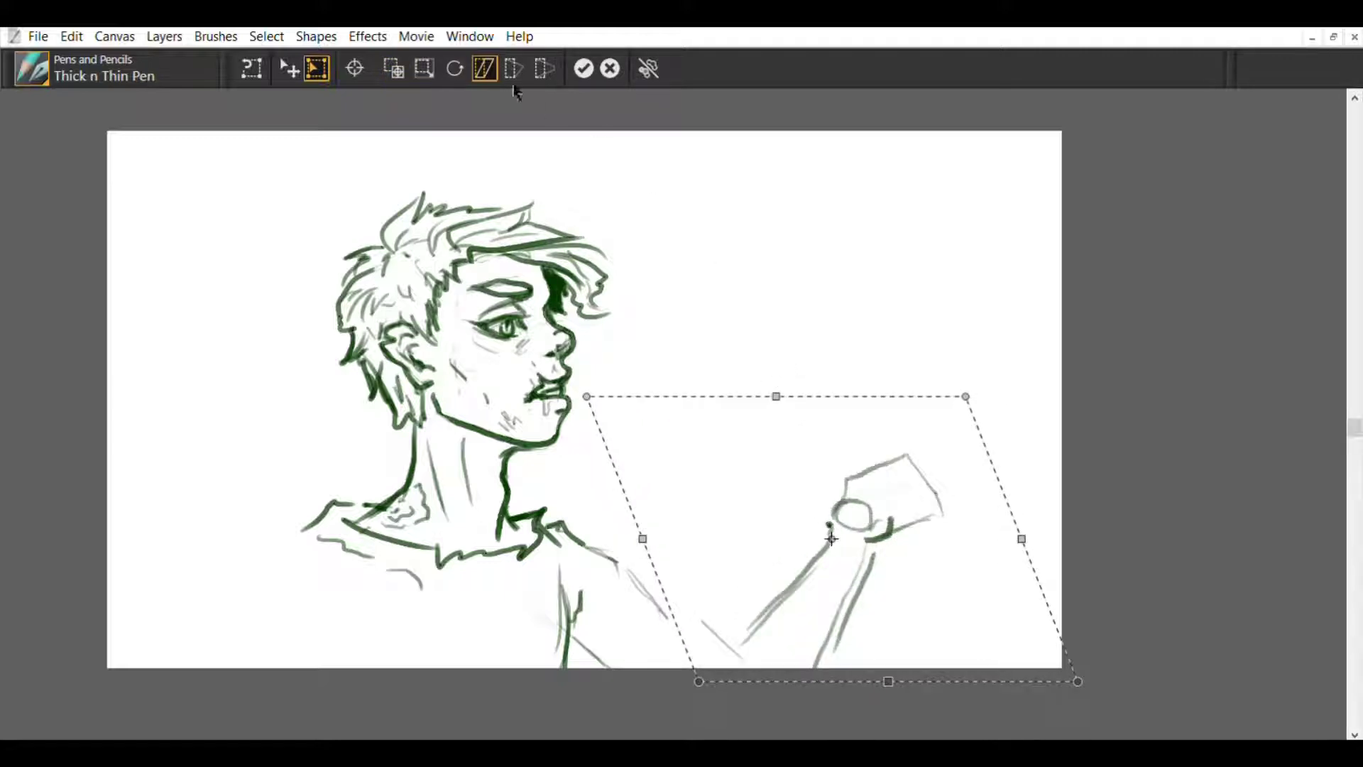
pyautogui.click(394, 68)
pyautogui.moveTo(737, 490); pyautogui.dragTo(707, 487)
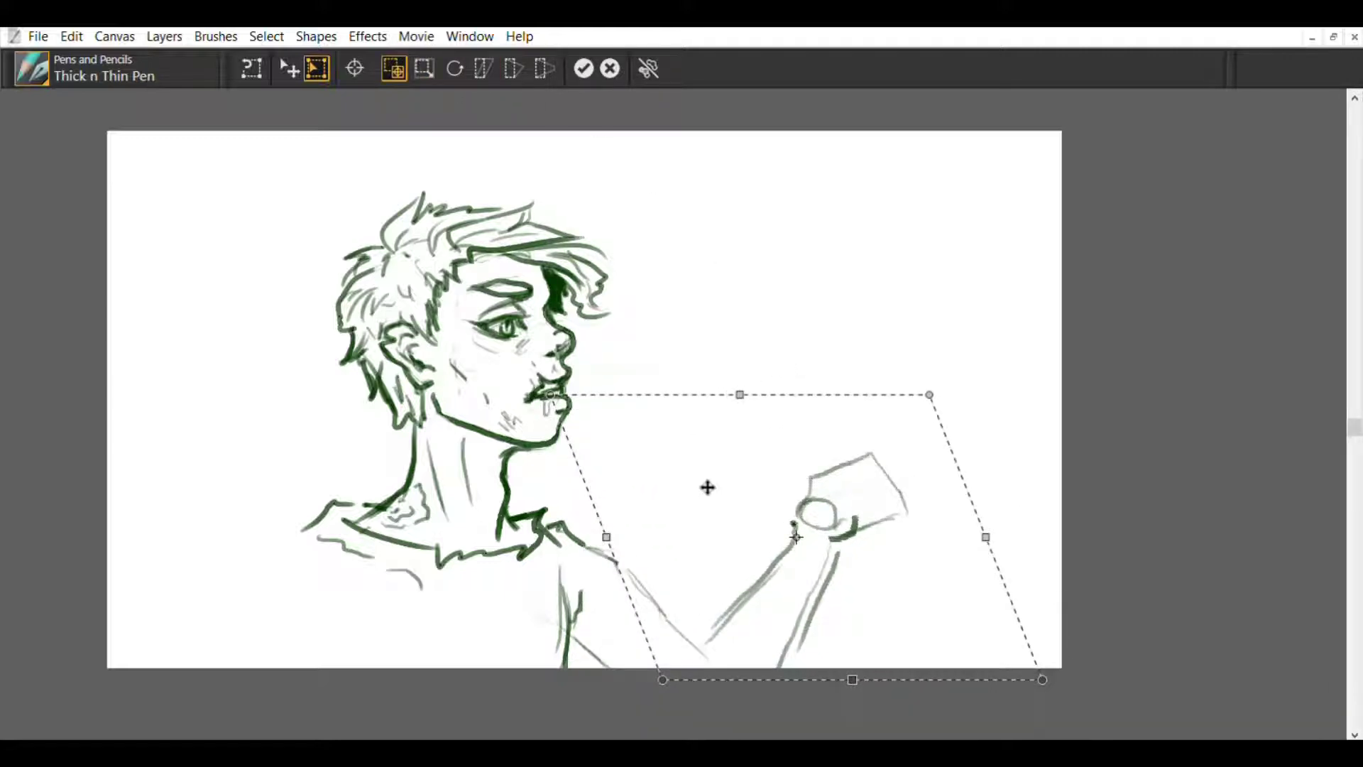
pyautogui.click(584, 68)
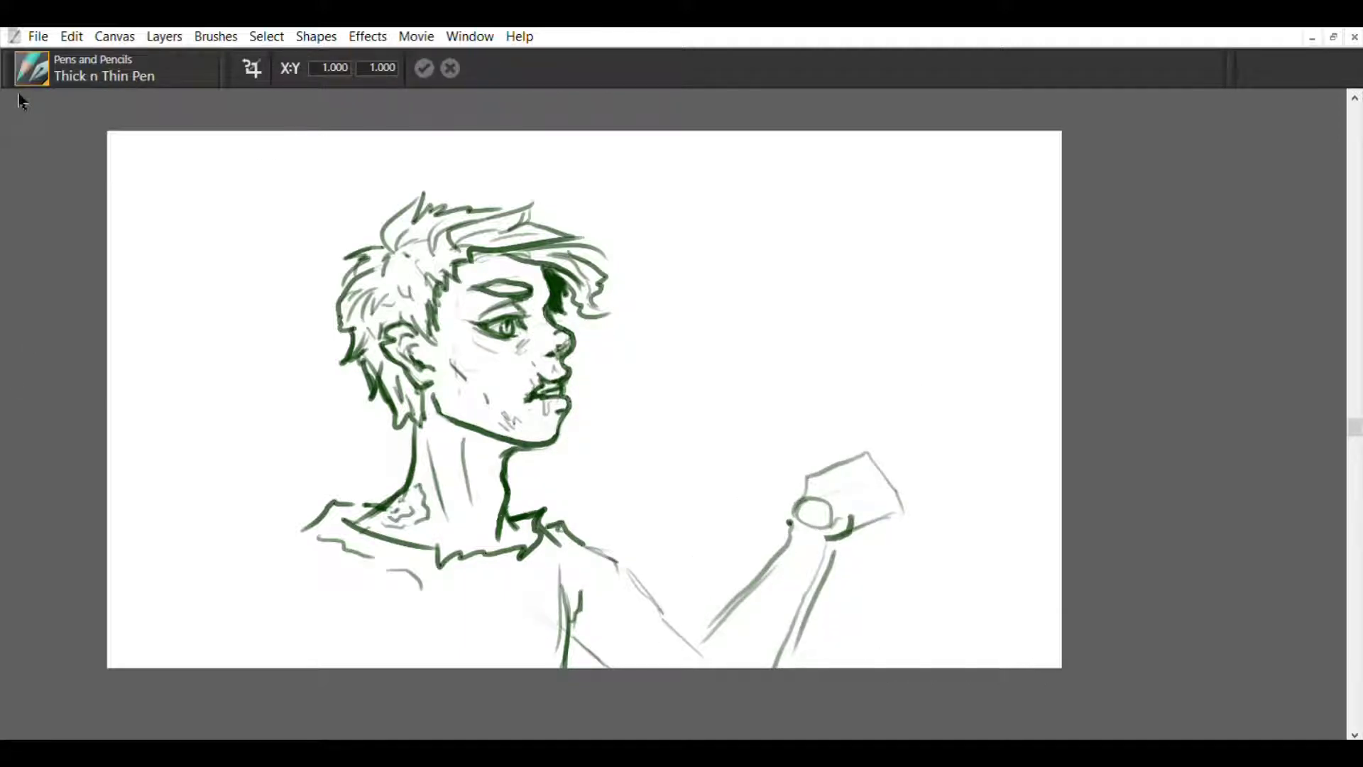
# Step: Erase the block-shaped hand and redraw the wrist oval lower, at the end of the forearm
pyautogui.press('b')
pyautogui.press('n')
pyautogui.moveTo(857, 527)
pyautogui.mouseDown()
pyautogui.moveTo(827, 539)
pyautogui.moveTo(900, 513)
pyautogui.mouseUp()
pyautogui.press('b')
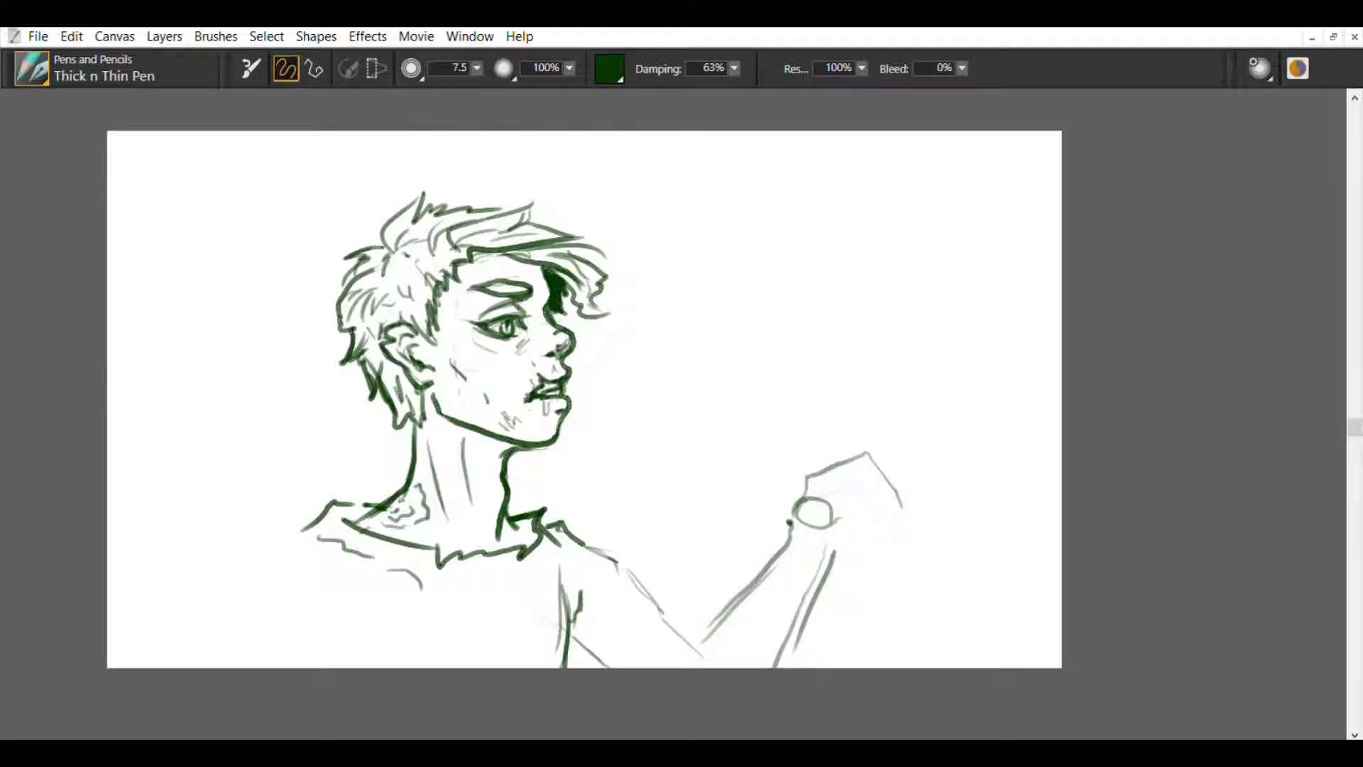
pyautogui.moveTo(792, 551)
pyautogui.mouseDown()
pyautogui.moveTo(814, 526)
pyautogui.moveTo(860, 522)
pyautogui.moveTo(814, 501)
pyautogui.moveTo(898, 501)
pyautogui.mouseUp()
pyautogui.press('e')
pyautogui.moveTo(806, 474); pyautogui.dragTo(900, 436)
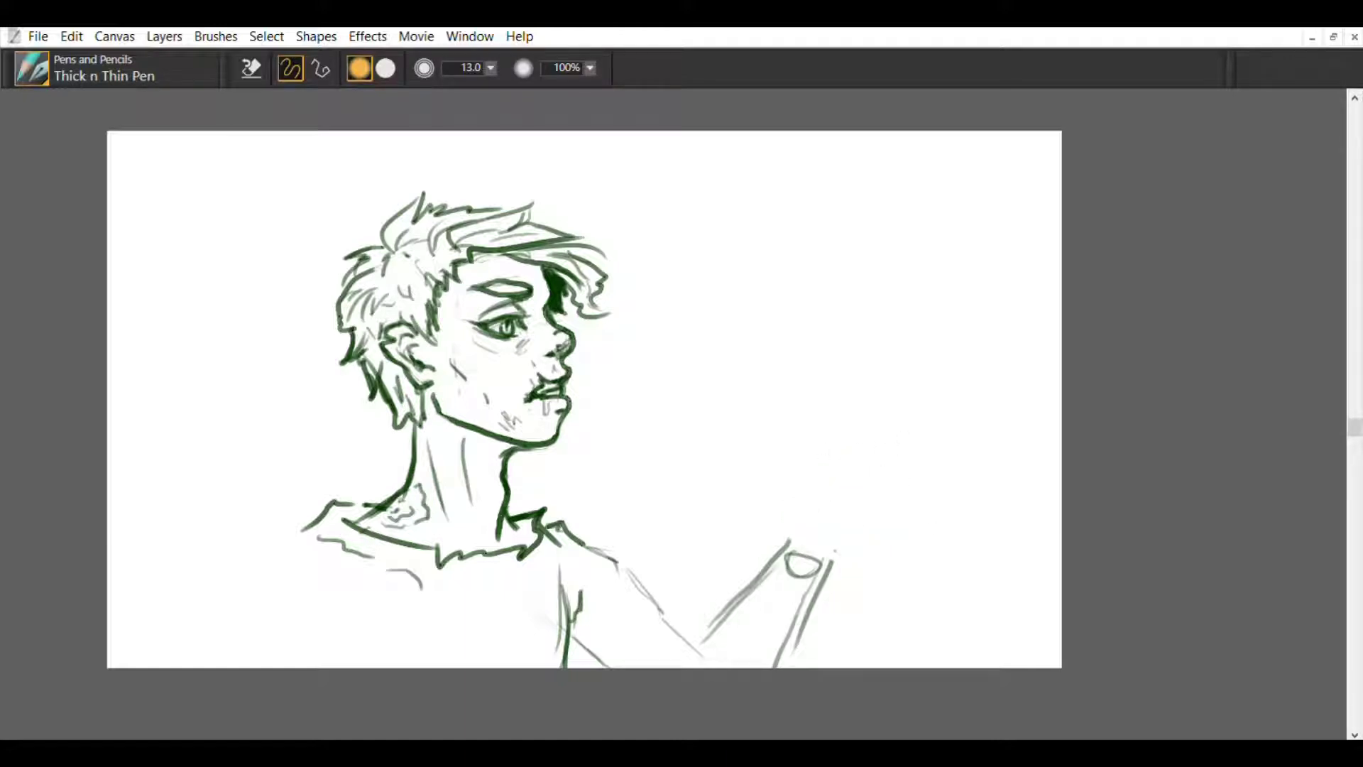
pyautogui.press('e')
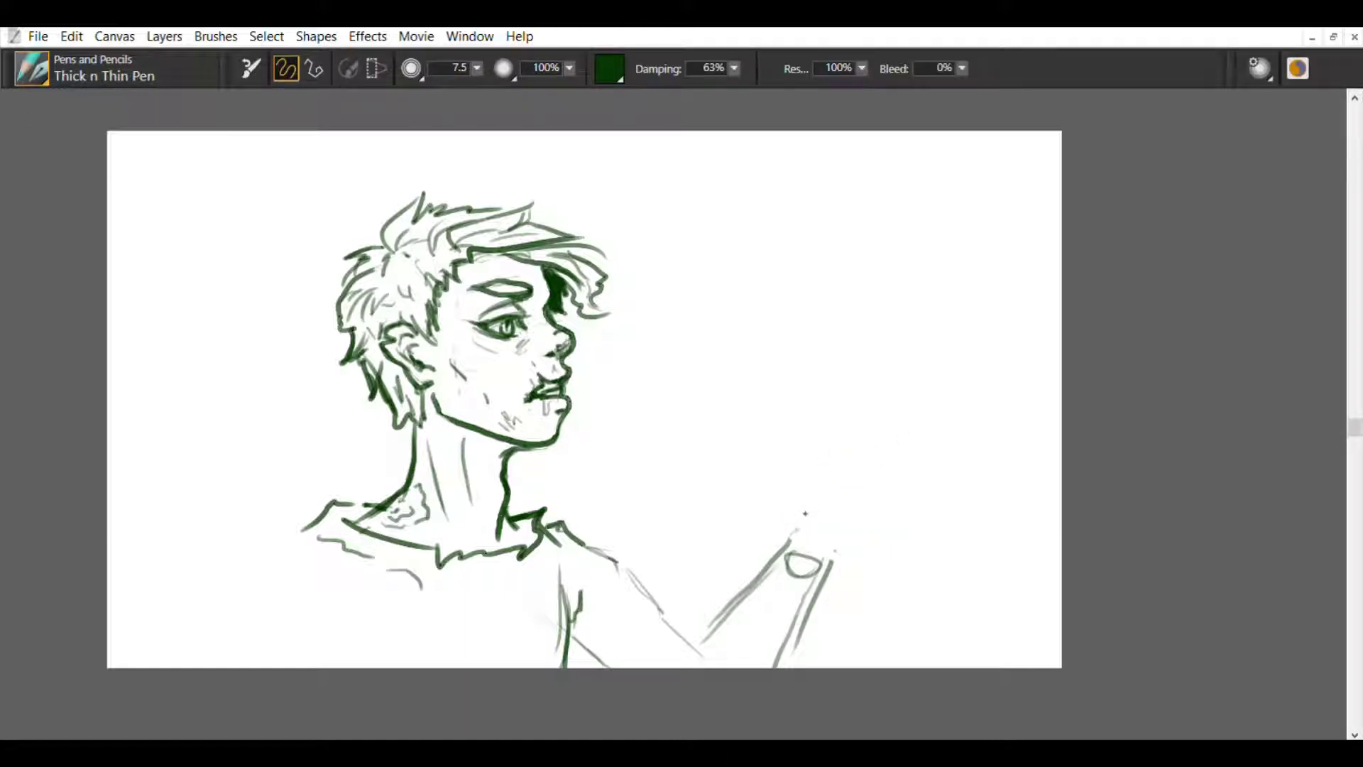
# Step: Draw the thumb, the palm crease and the heel of the hand above the wrist, undoing the stray strokes
pyautogui.moveTo(806, 512)
pyautogui.mouseDown()
pyautogui.moveTo(808, 490)
pyautogui.moveTo(838, 512)
pyautogui.moveTo(839, 489)
pyautogui.mouseUp()
pyautogui.moveTo(836, 551)
pyautogui.mouseDown()
pyautogui.moveTo(866, 516)
pyautogui.moveTo(811, 477)
pyautogui.moveTo(839, 421)
pyautogui.moveTo(832, 515)
pyautogui.mouseUp()
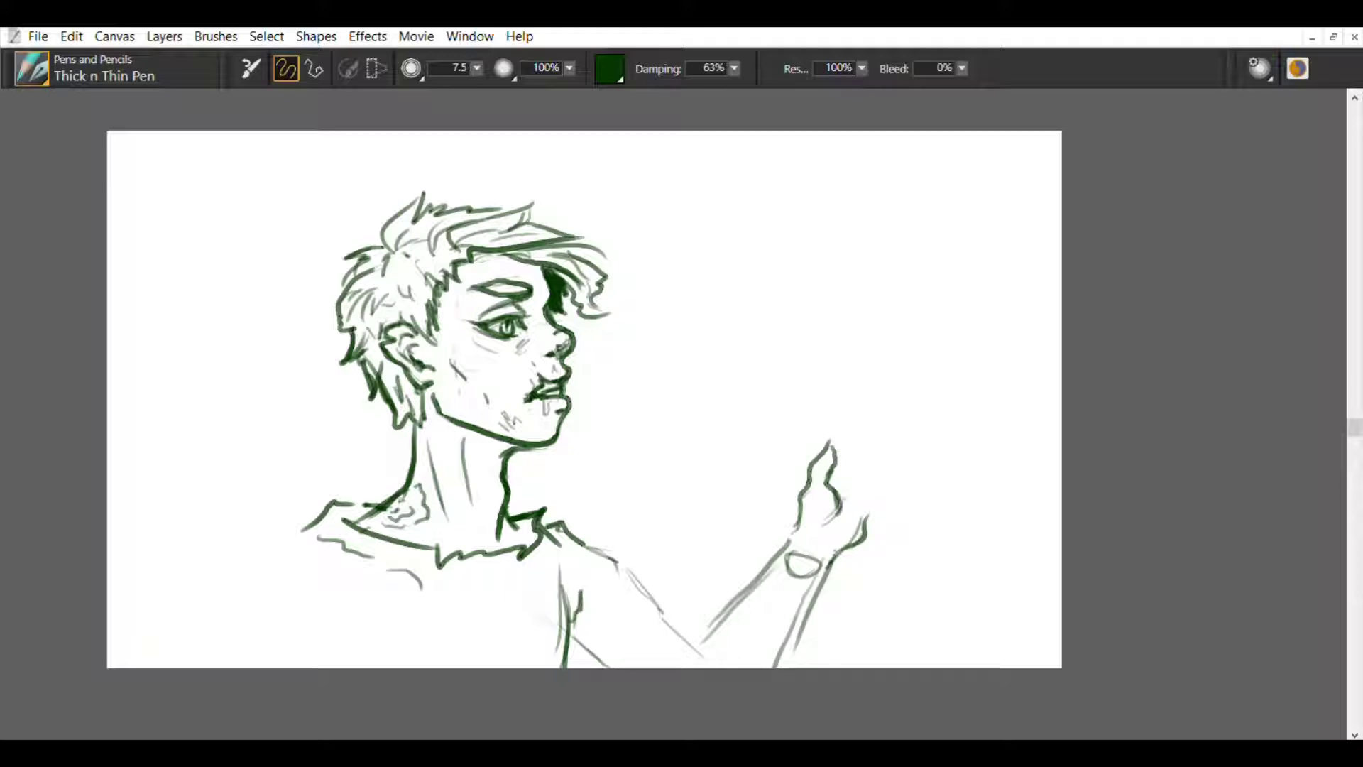
pyautogui.moveTo(840, 445); pyautogui.dragTo(836, 496)
pyautogui.hotkey('ctrl', 'z')
pyautogui.hotkey('ctrl', 'z')
pyautogui.hotkey('ctrl', 'z')
pyautogui.moveTo(844, 485)
pyautogui.mouseDown()
pyautogui.moveTo(835, 510)
pyautogui.moveTo(829, 488)
pyautogui.mouseUp()
pyautogui.moveTo(849, 433)
pyautogui.mouseDown()
pyautogui.moveTo(835, 469)
pyautogui.moveTo(829, 444)
pyautogui.moveTo(819, 459)
pyautogui.moveTo(830, 485)
pyautogui.moveTo(858, 458)
pyautogui.moveTo(864, 536)
pyautogui.mouseUp()
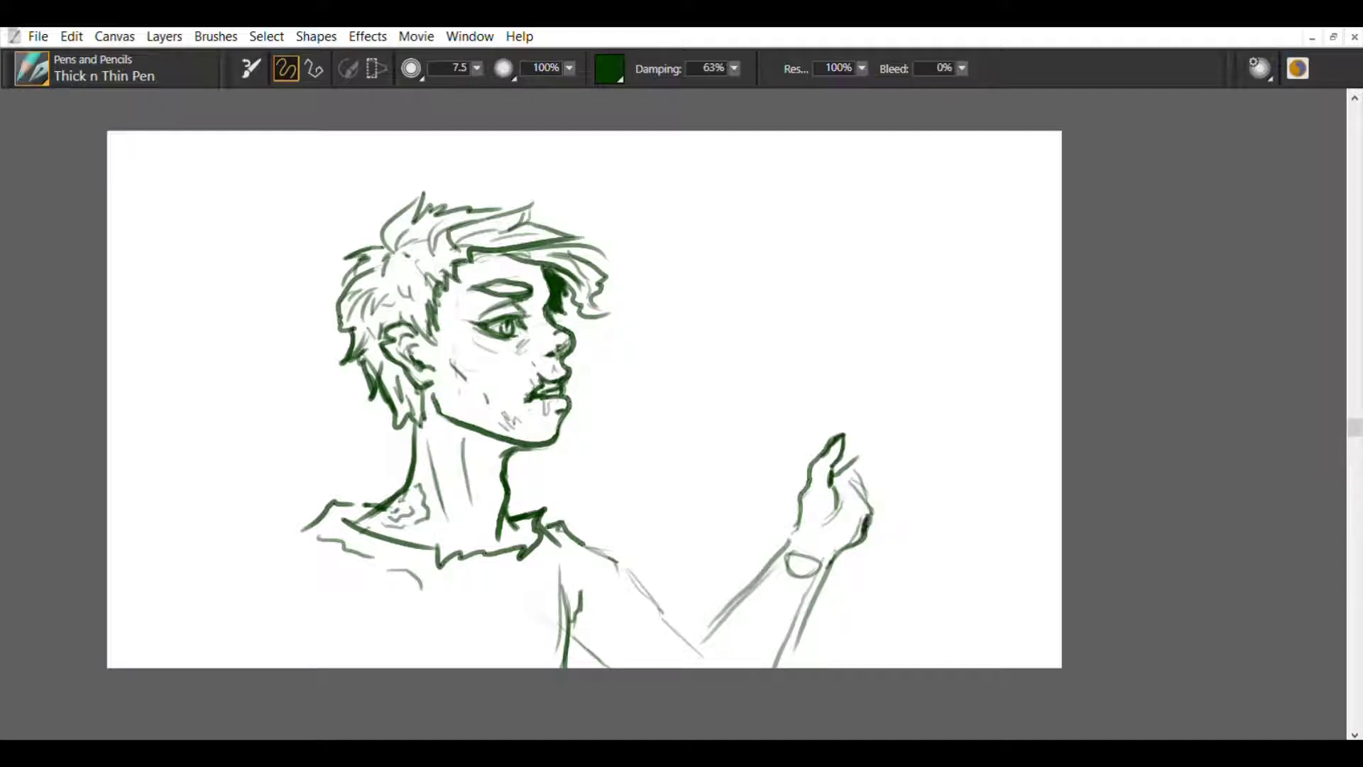
# Step: Draw the extended fingers of the open hand and join the little finger to the outer edge of the palm
pyautogui.moveTo(856, 454)
pyautogui.mouseDown()
pyautogui.moveTo(912, 428)
pyautogui.moveTo(915, 444)
pyautogui.moveTo(860, 481)
pyautogui.moveTo(915, 440)
pyautogui.moveTo(906, 451)
pyautogui.moveTo(937, 460)
pyautogui.moveTo(888, 470)
pyautogui.moveTo(875, 491)
pyautogui.moveTo(940, 484)
pyautogui.moveTo(905, 492)
pyautogui.moveTo(924, 509)
pyautogui.moveTo(887, 492)
pyautogui.moveTo(873, 529)
pyautogui.moveTo(836, 554)
pyautogui.moveTo(856, 538)
pyautogui.mouseUp()
pyautogui.press('e')
pyautogui.moveTo(907, 491)
pyautogui.mouseDown()
pyautogui.moveTo(877, 529)
pyautogui.moveTo(898, 494)
pyautogui.moveTo(924, 508)
pyautogui.moveTo(916, 472)
pyautogui.moveTo(941, 486)
pyautogui.moveTo(925, 500)
pyautogui.moveTo(908, 483)
pyautogui.moveTo(950, 494)
pyautogui.mouseUp()
pyautogui.press('b')
pyautogui.moveTo(943, 493)
pyautogui.mouseDown()
pyautogui.moveTo(904, 494)
pyautogui.moveTo(920, 495)
pyautogui.moveTo(914, 468)
pyautogui.moveTo(935, 489)
pyautogui.mouseUp()
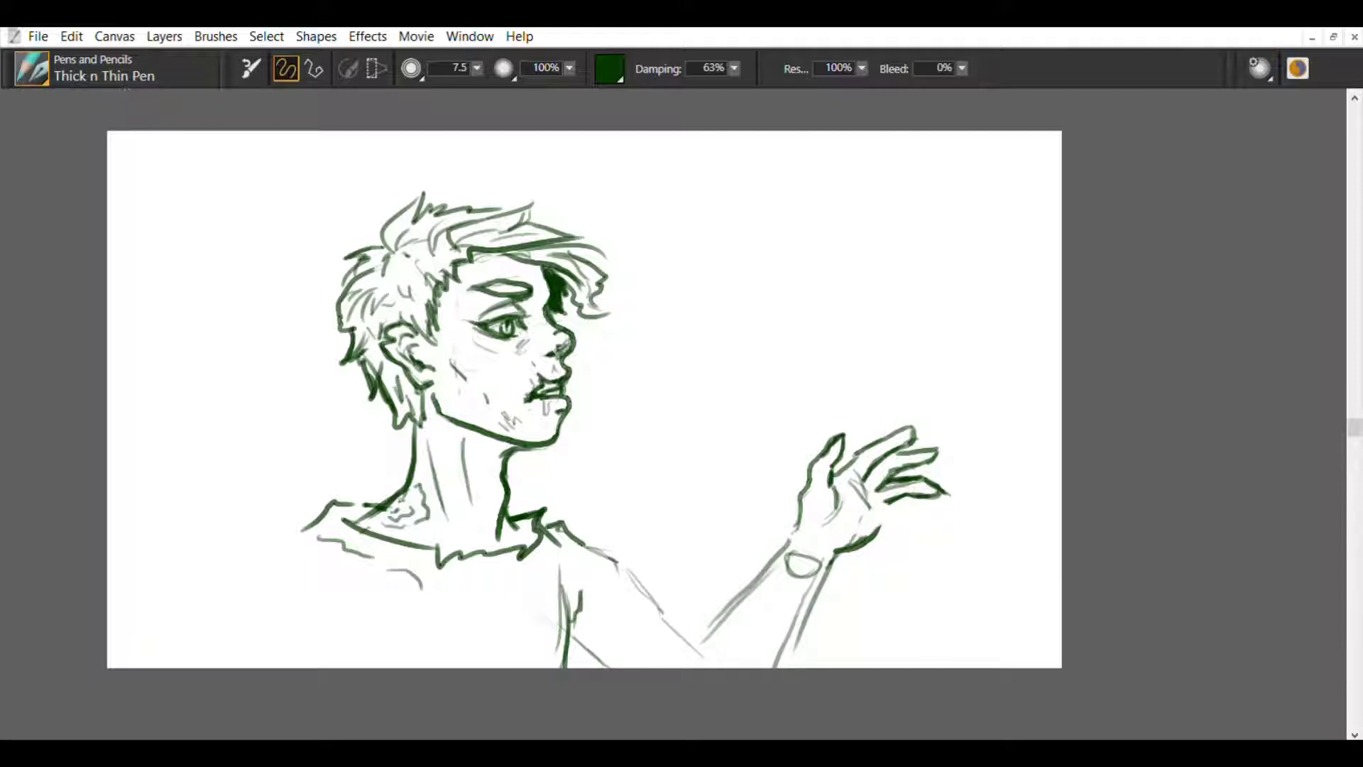
pyautogui.moveTo(918, 501); pyautogui.dragTo(929, 512)
pyautogui.moveTo(905, 506)
pyautogui.mouseDown()
pyautogui.moveTo(935, 500)
pyautogui.moveTo(886, 524)
pyautogui.mouseUp()
pyautogui.moveTo(896, 512); pyautogui.dragTo(871, 535)
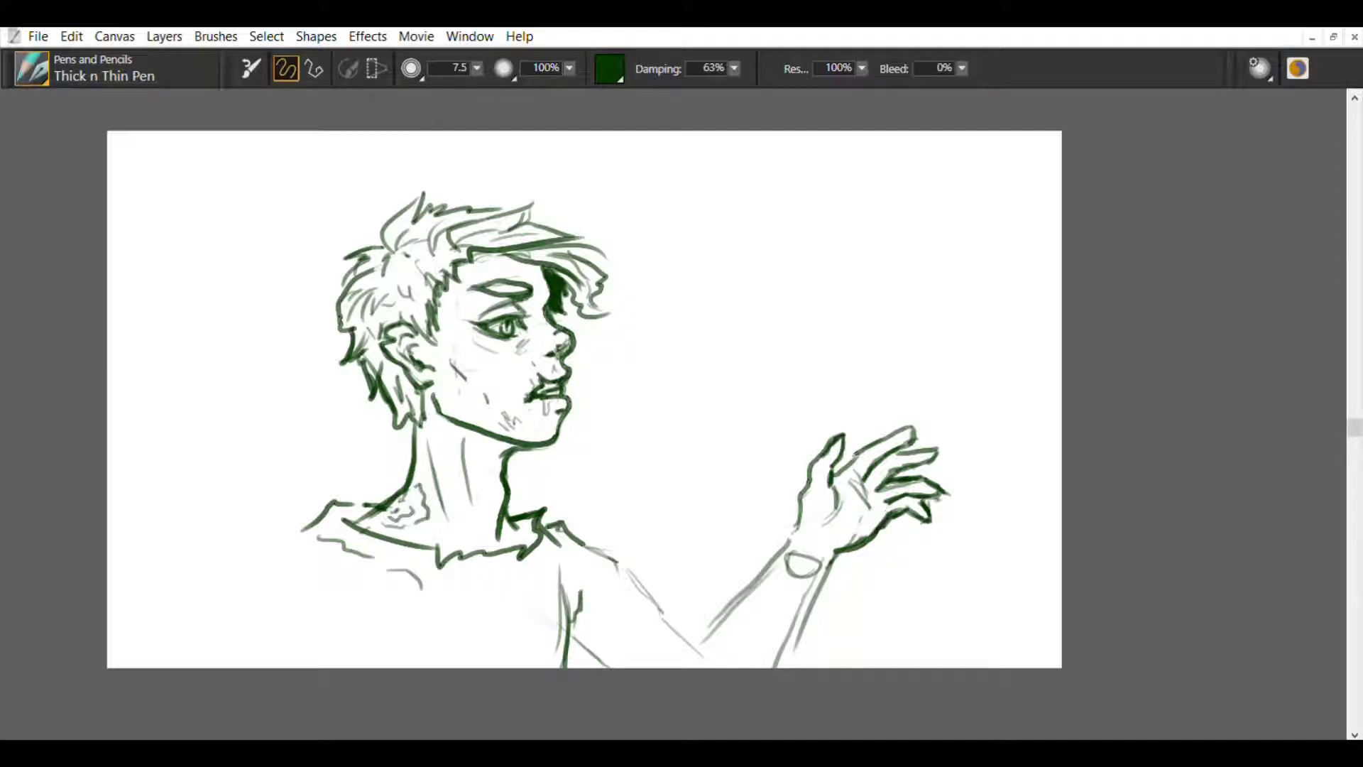
# Step: Erase the stray lines around the fingertips and palm edge, and touch up the finger outlines
pyautogui.click(9, 204)
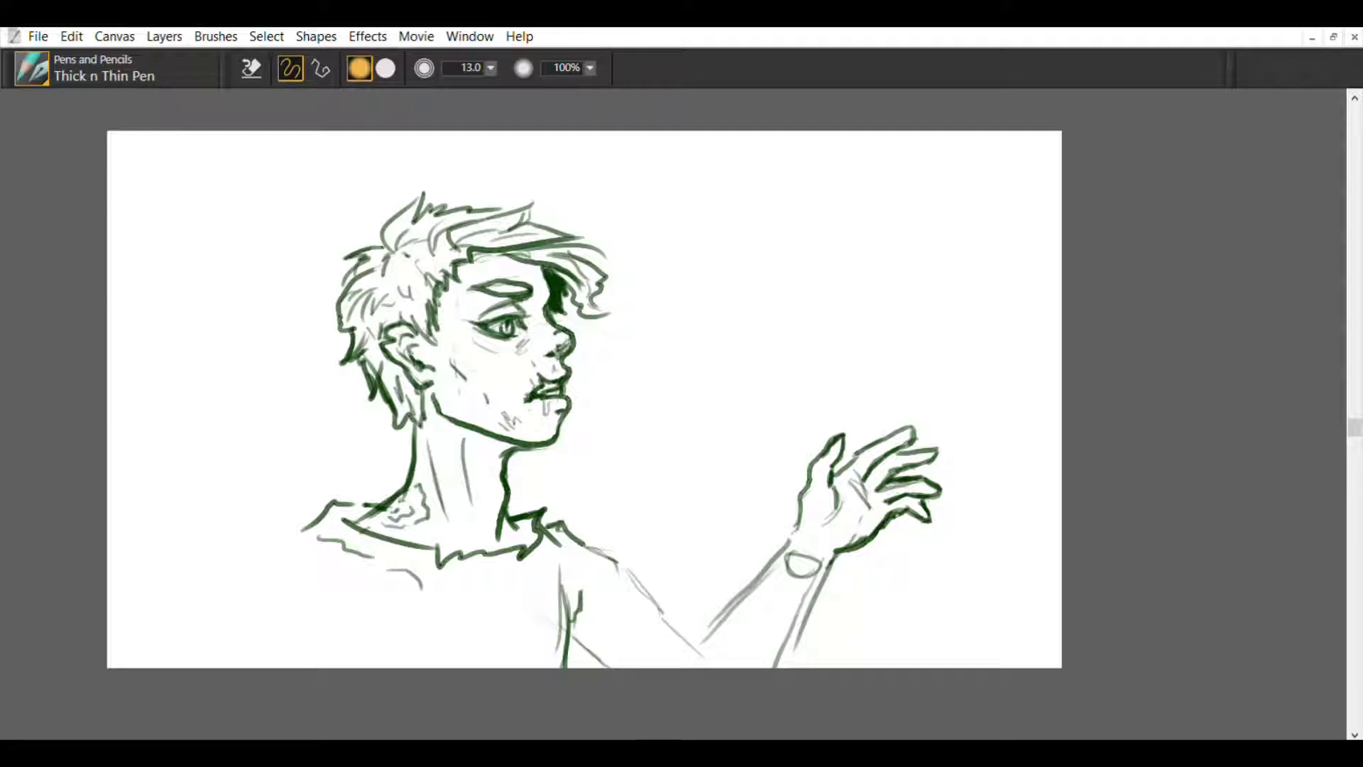
pyautogui.moveTo(885, 517)
pyautogui.mouseDown()
pyautogui.moveTo(900, 508)
pyautogui.moveTo(863, 536)
pyautogui.mouseUp()
pyautogui.press('b')
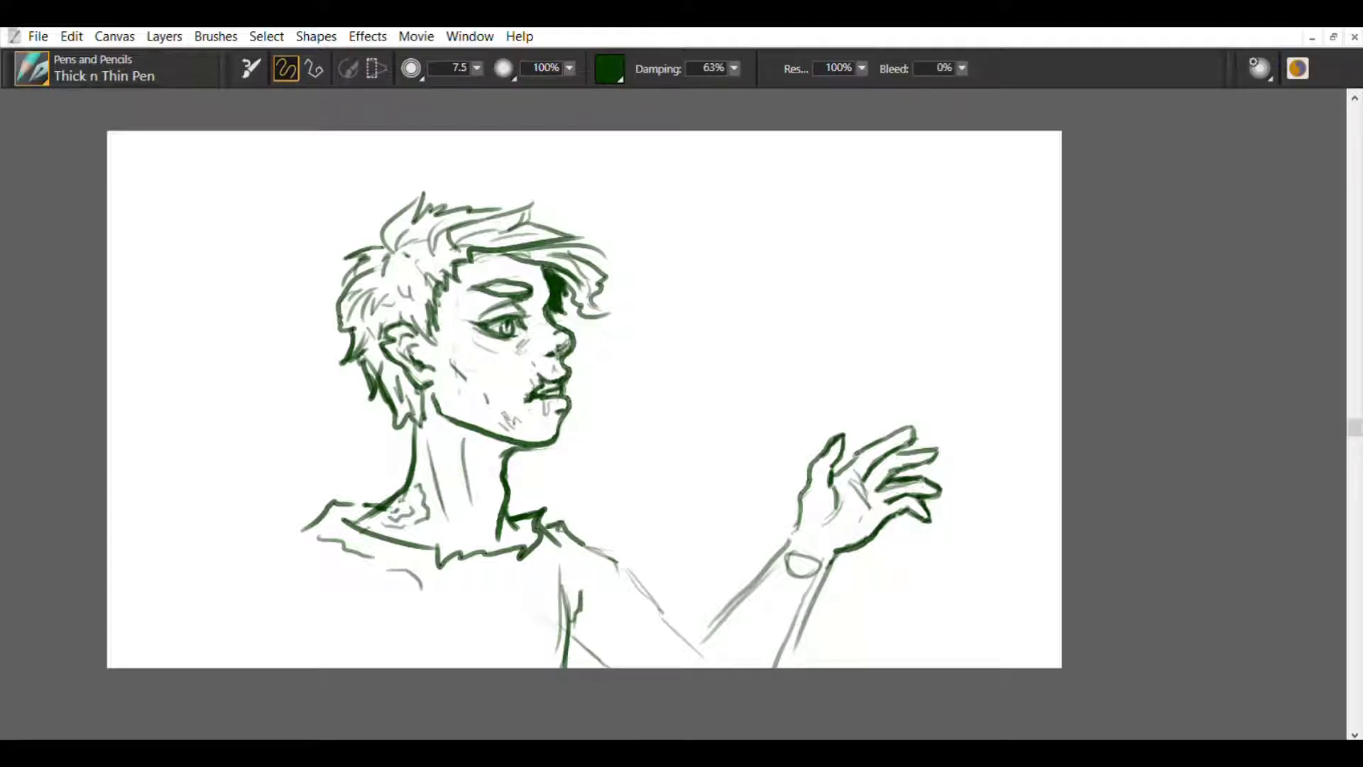
pyautogui.moveTo(903, 478)
pyautogui.mouseDown()
pyautogui.moveTo(928, 483)
pyautogui.moveTo(891, 484)
pyautogui.mouseUp()
pyautogui.moveTo(910, 463); pyautogui.dragTo(929, 457)
pyautogui.moveTo(857, 453); pyautogui.dragTo(844, 468)
# Step: Undo the trial forearm outline and erase the wrist oval with the guide lines around it
pyautogui.moveTo(801, 517); pyautogui.dragTo(688, 667)
pyautogui.hotkey('ctrl', 'z')
pyautogui.press('n')
pyautogui.moveTo(767, 536); pyautogui.dragTo(823, 579)
pyautogui.press('b')
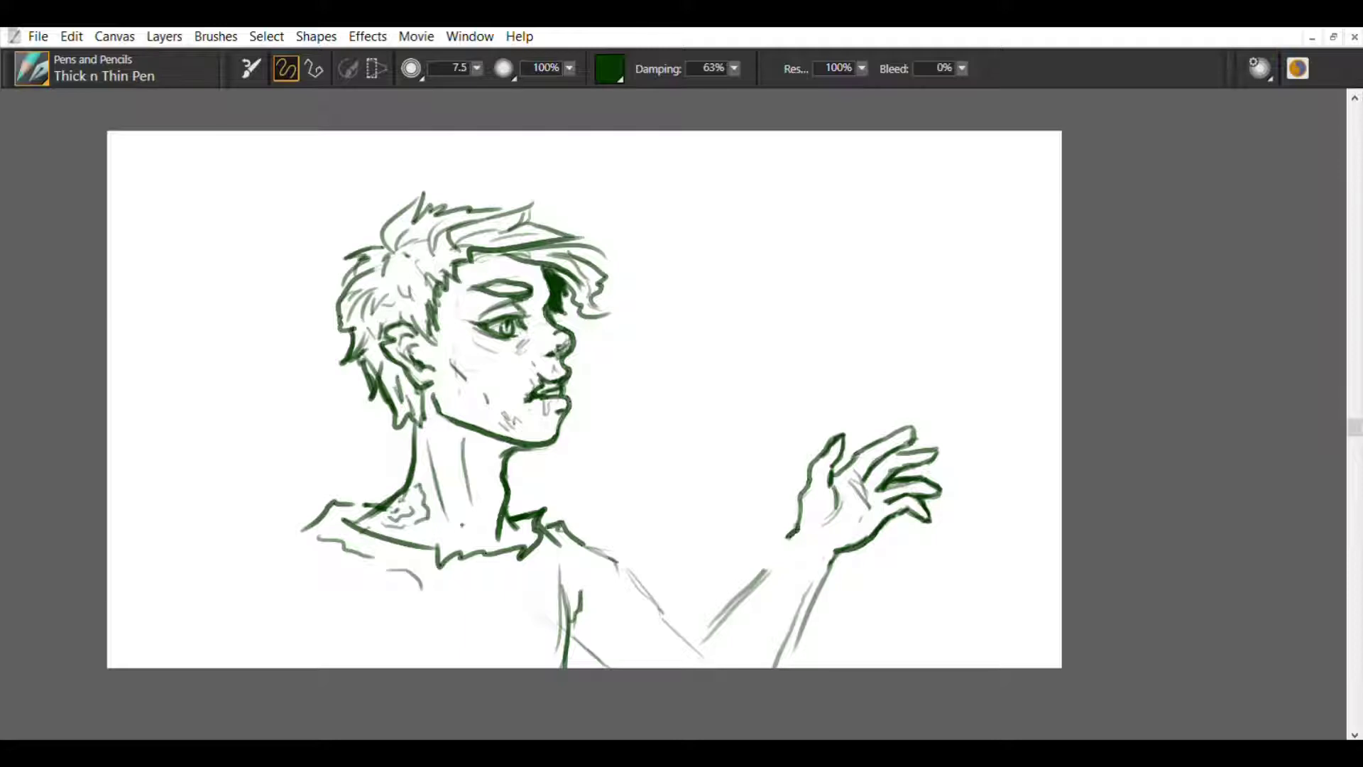
# Step: Shade the base of the throat and the palm, and outline the forearm with a jagged torn wound below the wrist
pyautogui.moveTo(495, 517)
pyautogui.mouseDown()
pyautogui.moveTo(476, 541)
pyautogui.moveTo(470, 522)
pyautogui.mouseUp()
pyautogui.moveTo(851, 510)
pyautogui.mouseDown()
pyautogui.moveTo(866, 538)
pyautogui.moveTo(763, 573)
pyautogui.moveTo(680, 652)
pyautogui.mouseUp()
pyautogui.moveTo(841, 543)
pyautogui.mouseDown()
pyautogui.moveTo(820, 579)
pyautogui.moveTo(785, 576)
pyautogui.moveTo(754, 596)
pyautogui.moveTo(774, 621)
pyautogui.moveTo(763, 667)
pyautogui.mouseUp()
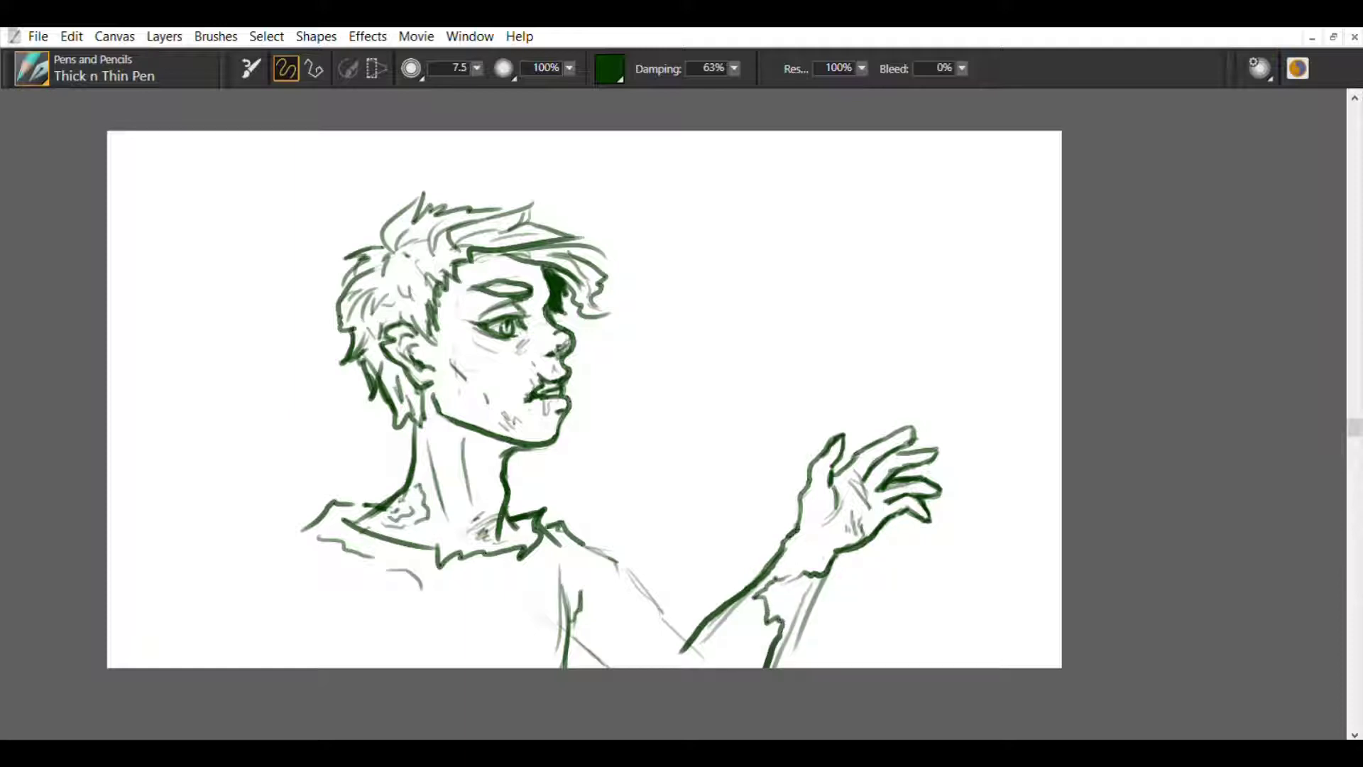
pyautogui.moveTo(797, 581)
pyautogui.mouseDown()
pyautogui.moveTo(768, 609)
pyautogui.moveTo(784, 586)
pyautogui.moveTo(775, 654)
pyautogui.mouseUp()
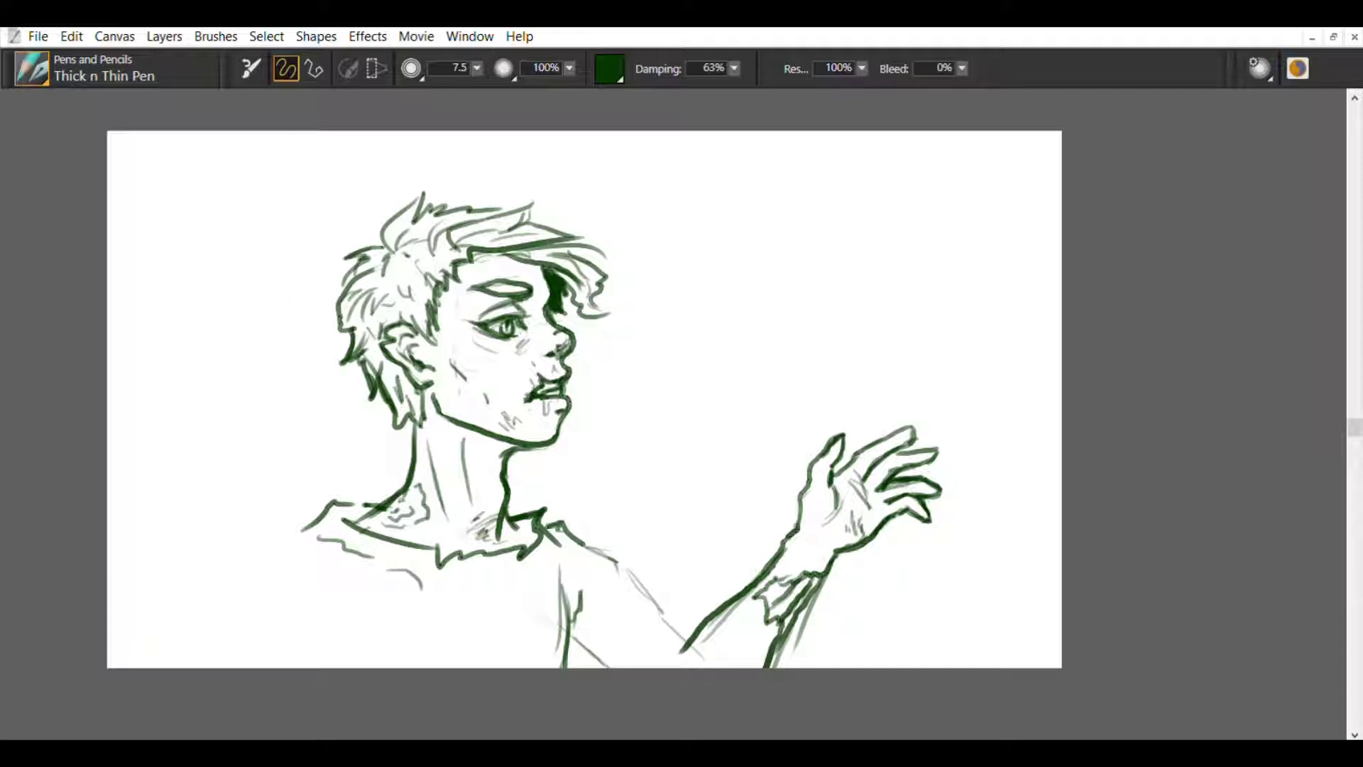
pyautogui.moveTo(825, 578); pyautogui.dragTo(768, 667)
pyautogui.moveTo(806, 625); pyautogui.dragTo(774, 660)
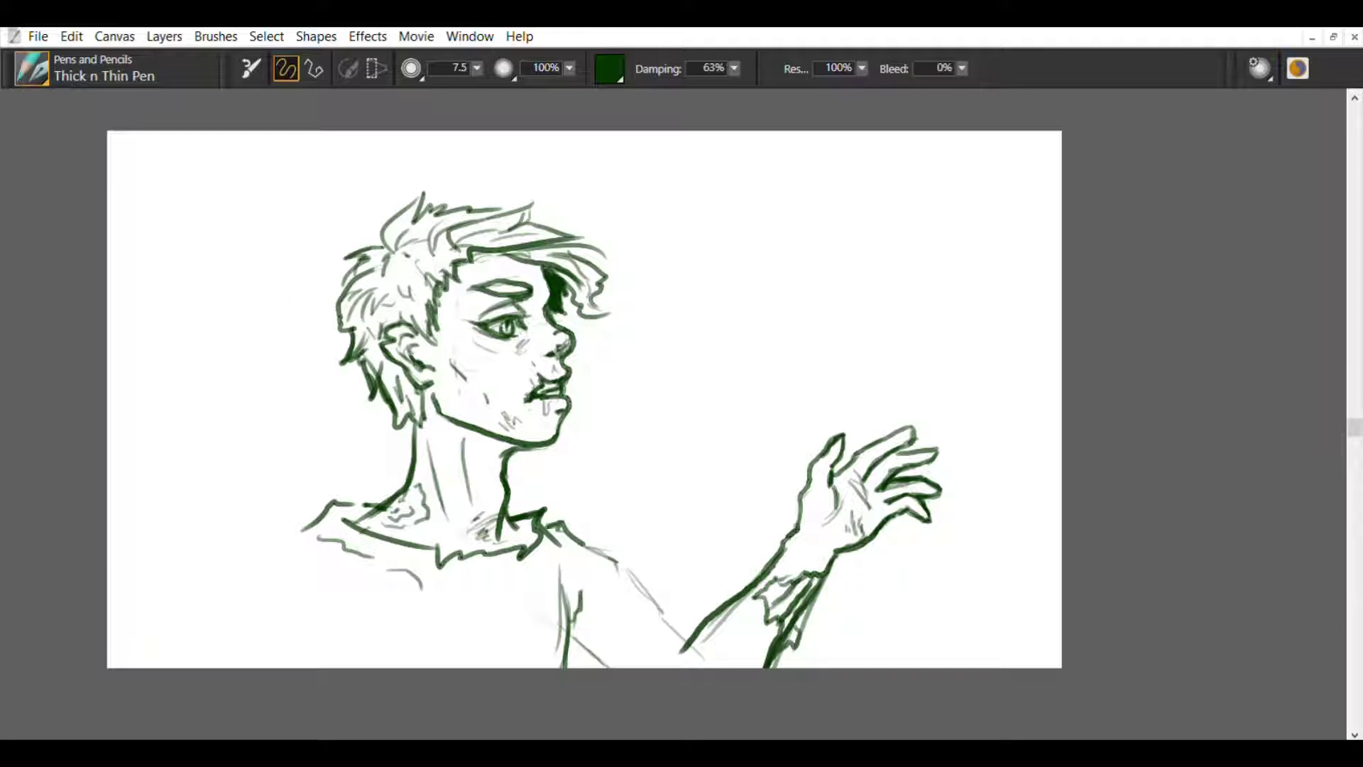
# Step: Undo the last stroke beside the wound and erase the excess lines along the outer forearm
pyautogui.hotkey('ctrl', 'z')
pyautogui.click(16, 203)
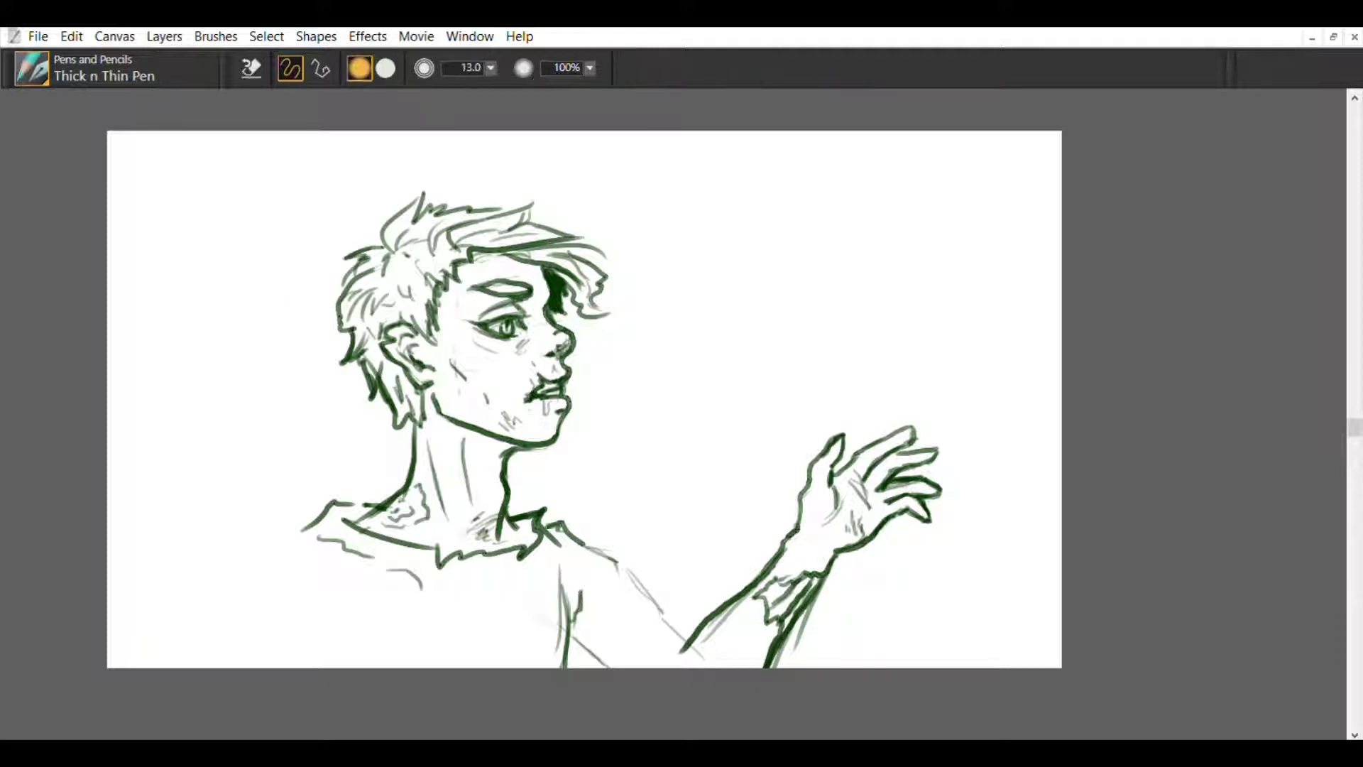
pyautogui.moveTo(824, 579)
pyautogui.mouseDown()
pyautogui.moveTo(787, 636)
pyautogui.moveTo(802, 621)
pyautogui.moveTo(795, 647)
pyautogui.mouseUp()
pyautogui.moveTo(816, 598); pyautogui.dragTo(801, 616)
pyautogui.click(17, 102)
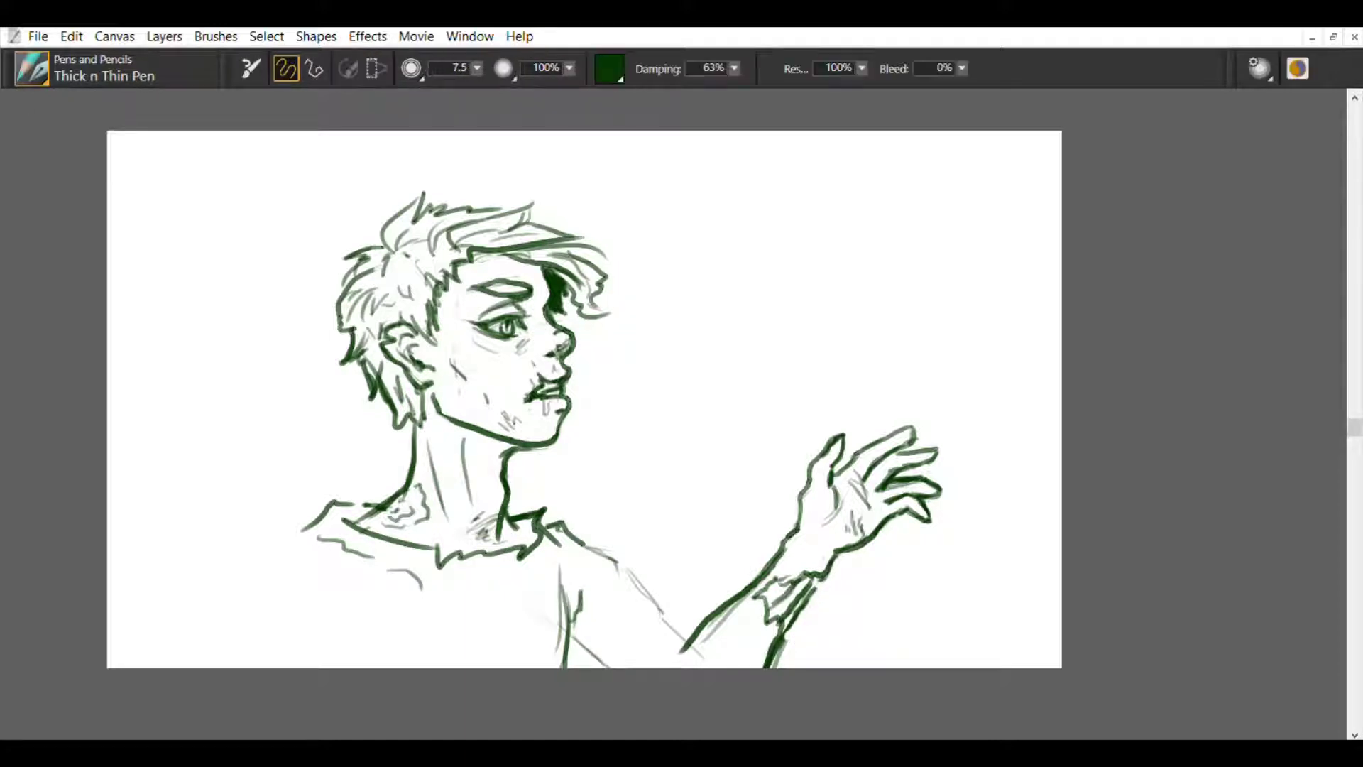
# Step: Outline the shoulder and short sleeve on the raised-arm side, and draw the upper arm down to the elbow
pyautogui.moveTo(561, 524)
pyautogui.mouseDown()
pyautogui.moveTo(640, 572)
pyautogui.moveTo(607, 639)
pyautogui.mouseUp()
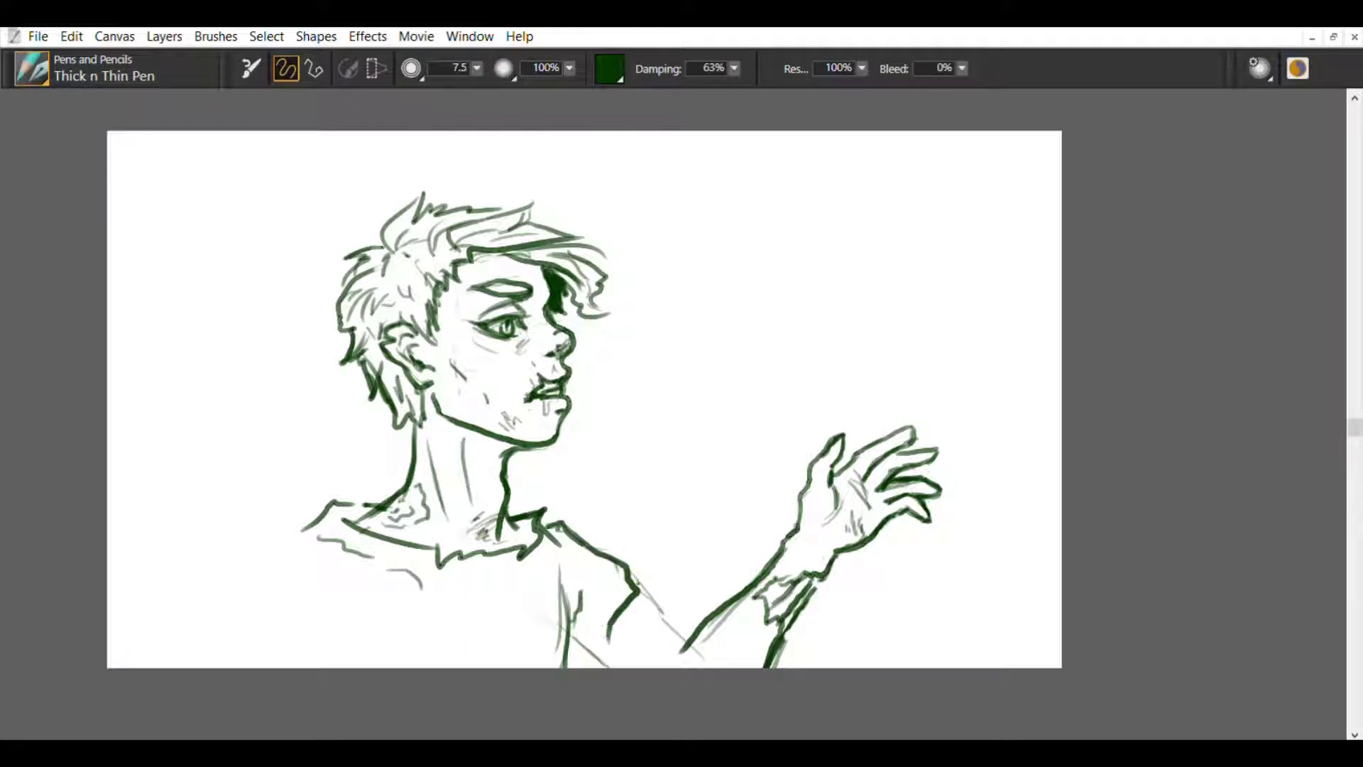
pyautogui.moveTo(624, 589)
pyautogui.mouseDown()
pyautogui.moveTo(589, 667)
pyautogui.moveTo(571, 667)
pyautogui.mouseUp()
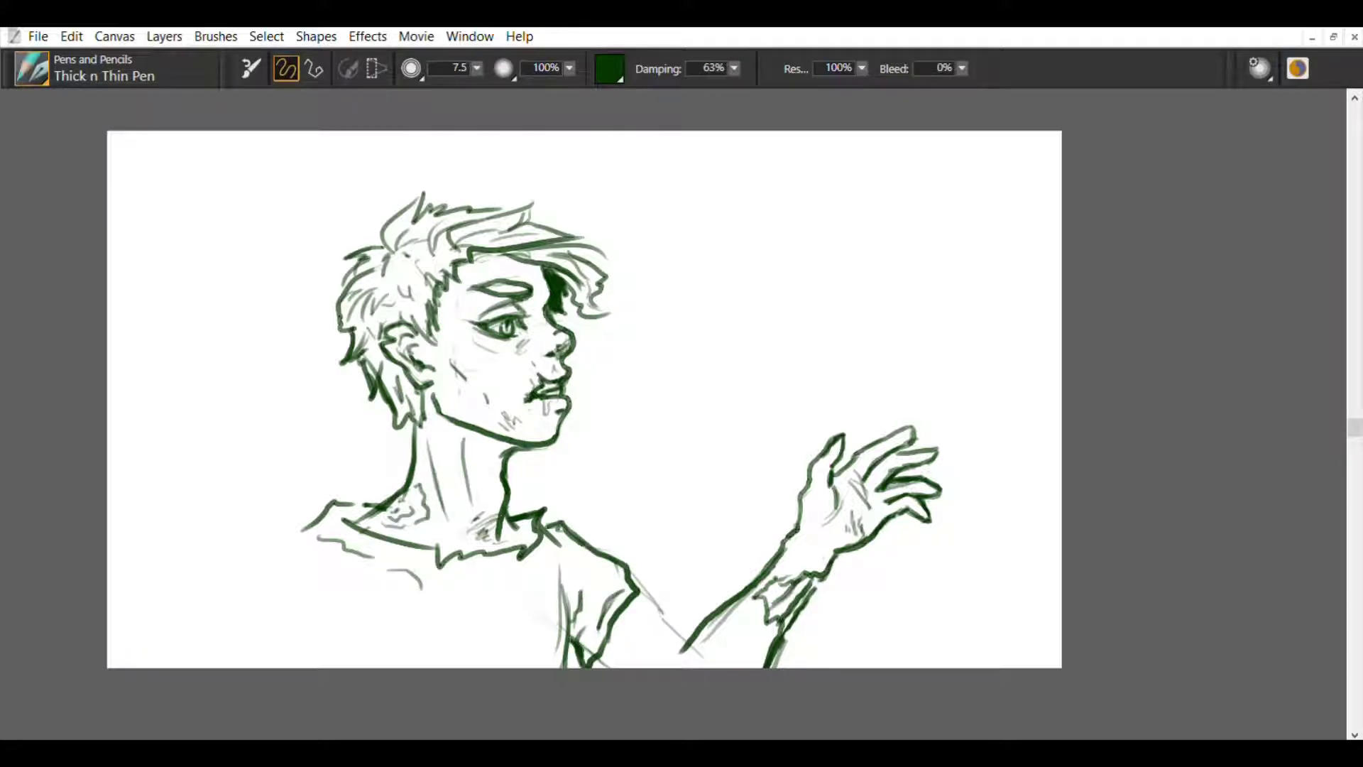
pyautogui.moveTo(573, 606)
pyautogui.mouseDown()
pyautogui.moveTo(564, 668)
pyautogui.moveTo(575, 625)
pyautogui.moveTo(650, 618)
pyautogui.moveTo(685, 648)
pyautogui.mouseUp()
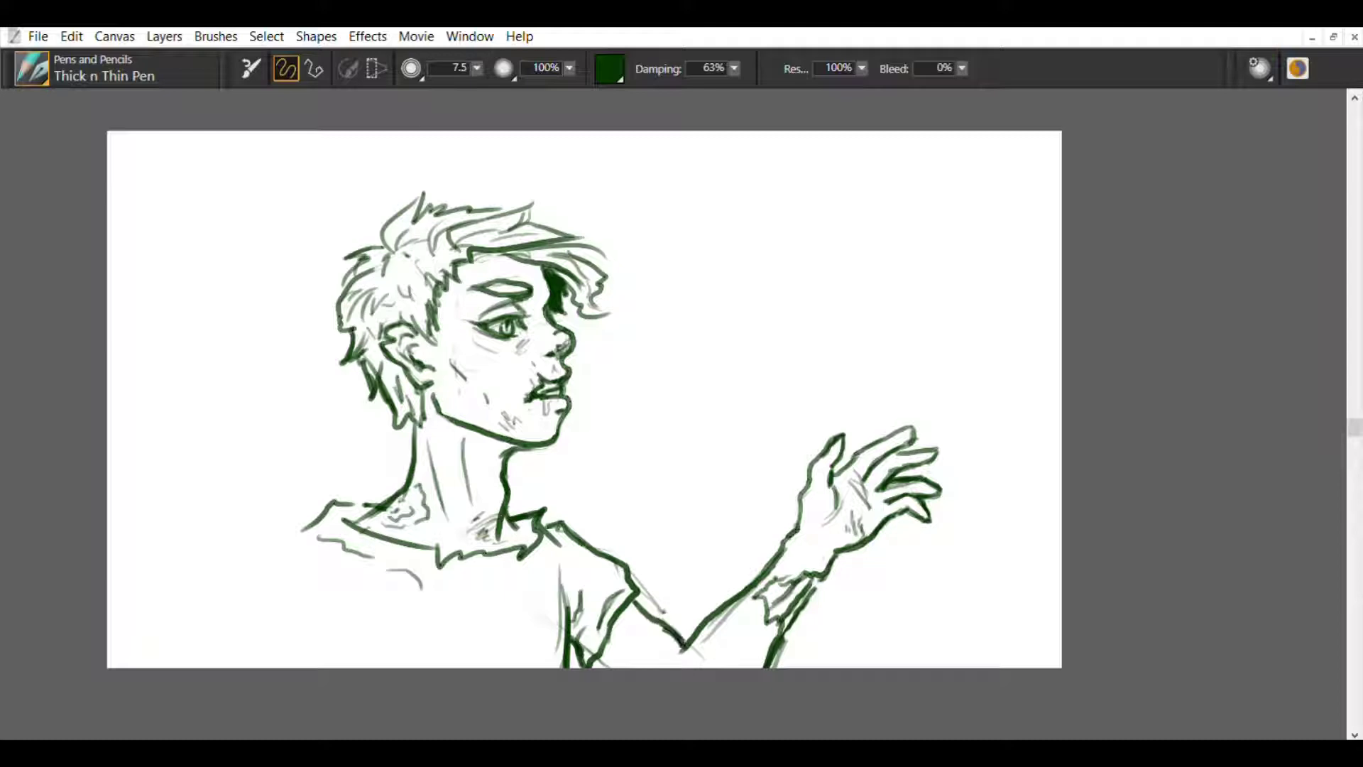
pyautogui.moveTo(635, 602)
pyautogui.mouseDown()
pyautogui.moveTo(678, 643)
pyautogui.moveTo(676, 660)
pyautogui.moveTo(656, 616)
pyautogui.moveTo(668, 628)
pyautogui.mouseUp()
pyautogui.moveTo(629, 593); pyautogui.dragTo(646, 611)
# Step: Draw the near shoulder and short sleeve with fabric folds, armpit creases, and the start of the arm below
pyautogui.moveTo(303, 557)
pyautogui.mouseDown()
pyautogui.moveTo(339, 609)
pyautogui.moveTo(326, 593)
pyautogui.mouseUp()
pyautogui.moveTo(298, 536)
pyautogui.mouseDown()
pyautogui.moveTo(241, 627)
pyautogui.moveTo(339, 667)
pyautogui.mouseUp()
pyautogui.moveTo(262, 617)
pyautogui.mouseDown()
pyautogui.moveTo(345, 651)
pyautogui.moveTo(320, 626)
pyautogui.mouseUp()
pyautogui.moveTo(363, 636); pyautogui.dragTo(349, 660)
pyautogui.moveTo(389, 619)
pyautogui.mouseDown()
pyautogui.moveTo(349, 665)
pyautogui.moveTo(365, 667)
pyautogui.mouseUp()
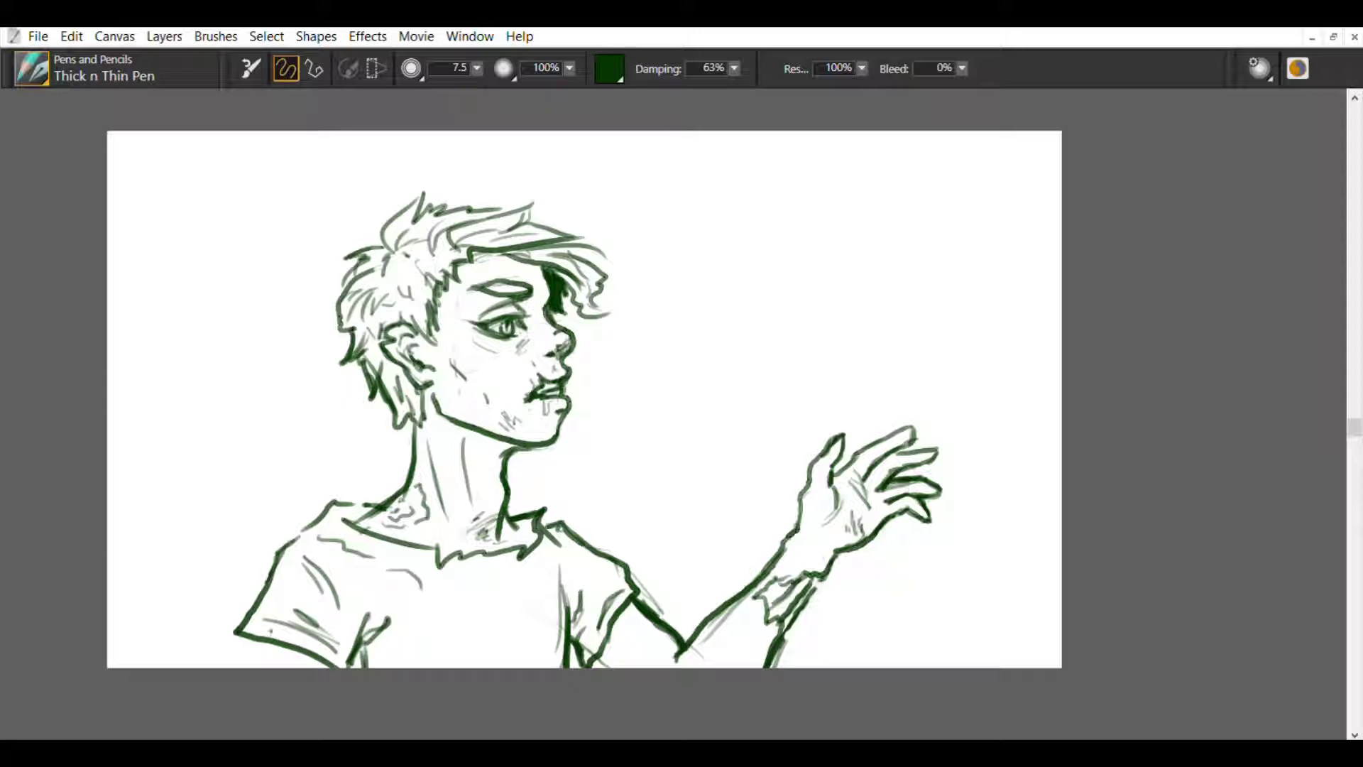
pyautogui.moveTo(264, 641); pyautogui.dragTo(250, 666)
# Step: Add short shading strokes to the raised forearm between the elbow and the wound
pyautogui.moveTo(725, 630); pyautogui.dragTo(716, 650)
pyautogui.moveTo(731, 619)
pyautogui.mouseDown()
pyautogui.moveTo(720, 648)
pyautogui.moveTo(728, 633)
pyautogui.mouseUp()
pyautogui.moveTo(754, 625); pyautogui.dragTo(735, 667)
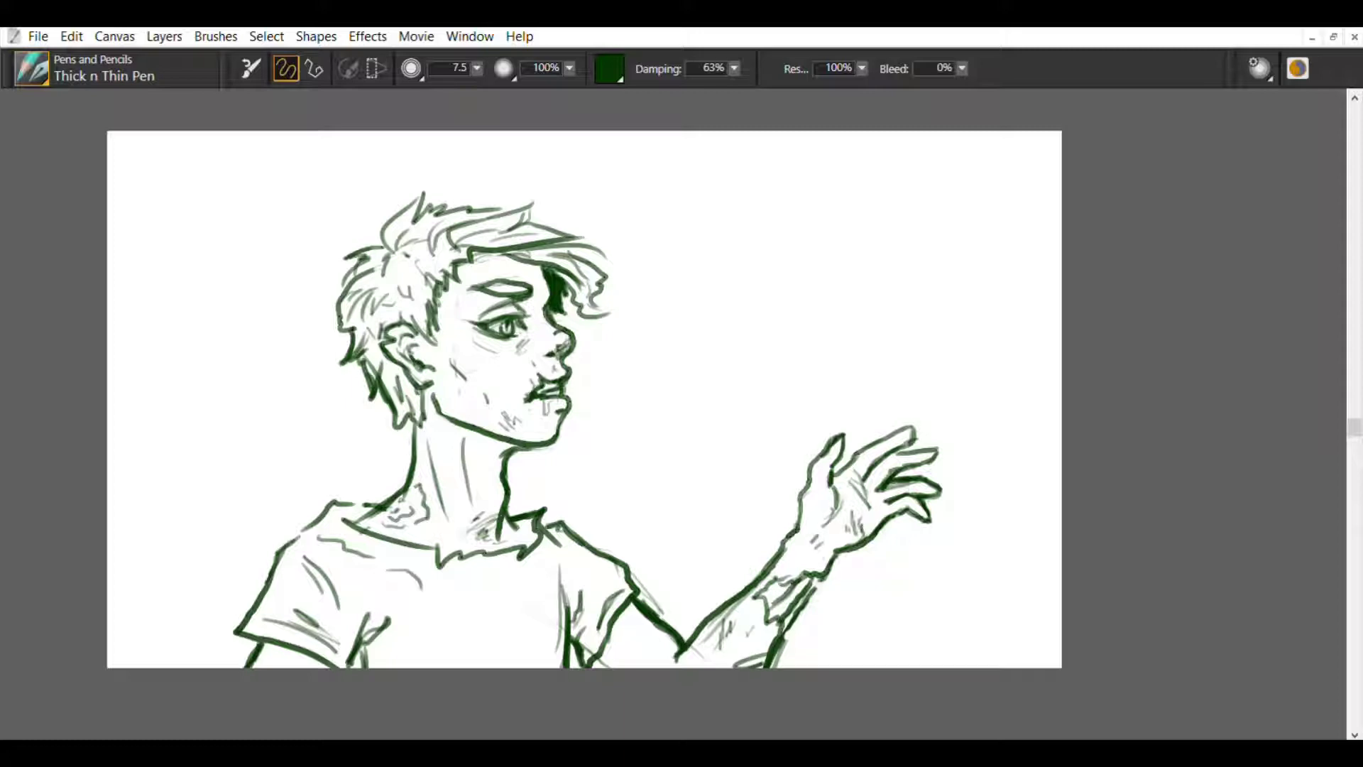
# Step: Letter "Zombie Boy" across the shirt's chest and draw a rectangular patch outline around it
pyautogui.moveTo(401, 605)
pyautogui.mouseDown()
pyautogui.moveTo(552, 581)
pyautogui.moveTo(552, 623)
pyautogui.moveTo(412, 634)
pyautogui.moveTo(433, 632)
pyautogui.mouseUp()
pyautogui.moveTo(439, 623); pyautogui.dragTo(469, 628)
pyautogui.moveTo(471, 610)
pyautogui.mouseDown()
pyautogui.moveTo(488, 629)
pyautogui.moveTo(508, 619)
pyautogui.moveTo(468, 654)
pyautogui.mouseUp()
pyautogui.moveTo(466, 635)
pyautogui.mouseDown()
pyautogui.moveTo(475, 653)
pyautogui.moveTo(504, 636)
pyautogui.moveTo(542, 648)
pyautogui.moveTo(531, 667)
pyautogui.mouseUp()
pyautogui.moveTo(405, 609)
pyautogui.mouseDown()
pyautogui.moveTo(397, 667)
pyautogui.moveTo(359, 667)
pyautogui.mouseUp()
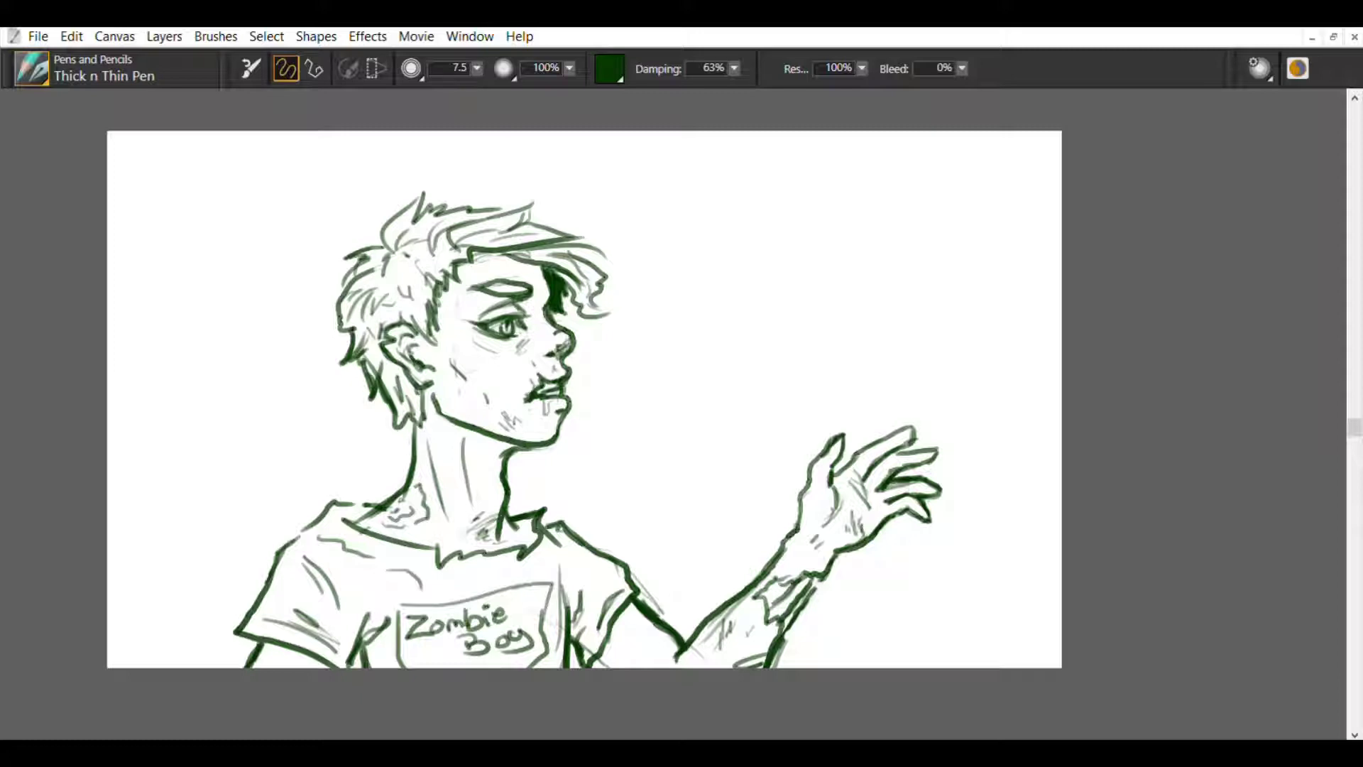
# Step: Darken the earlobe, add strokes to the eyebrow, and strengthen the cheek line in front of the ear
pyautogui.moveTo(428, 362); pyautogui.dragTo(422, 382)
pyautogui.moveTo(489, 288)
pyautogui.mouseDown()
pyautogui.moveTo(519, 276)
pyautogui.moveTo(477, 282)
pyautogui.mouseUp()
pyautogui.moveTo(438, 338); pyautogui.dragTo(468, 382)
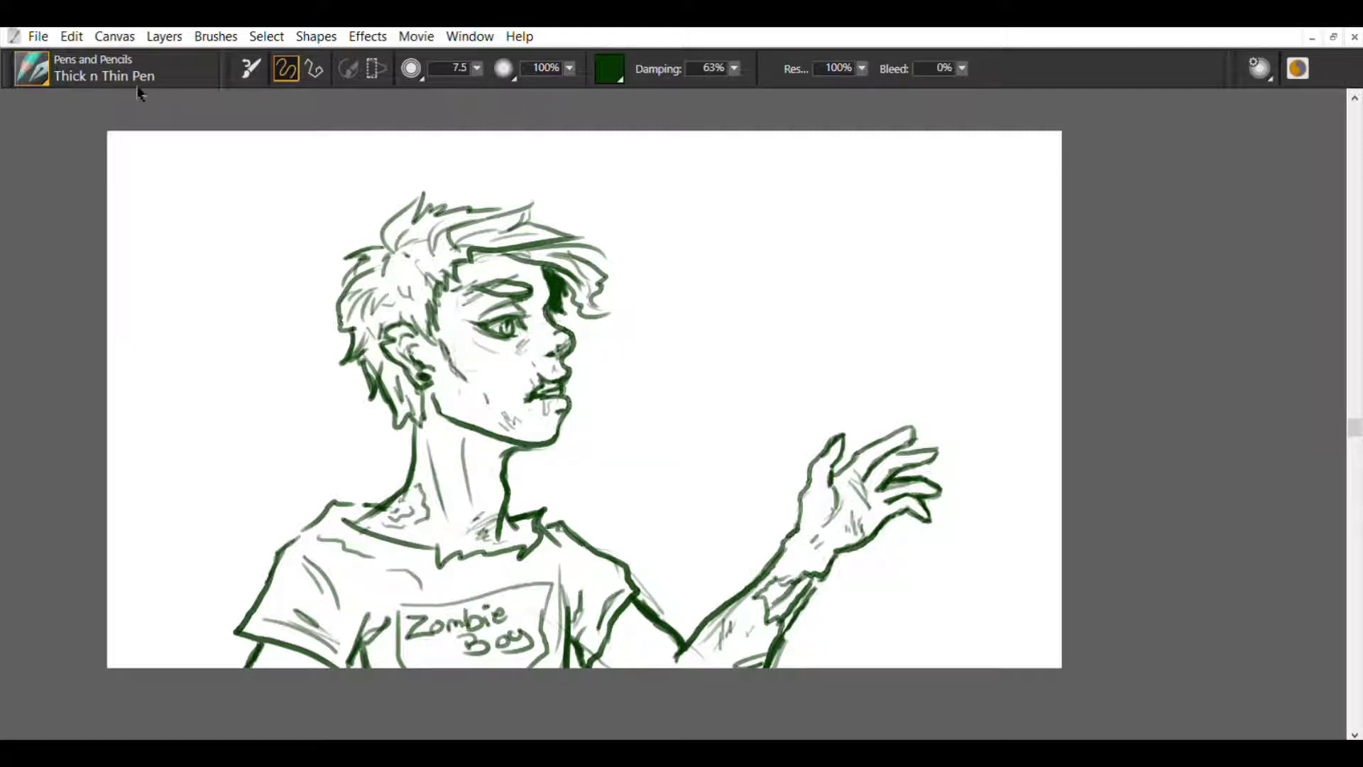
# Step: Undo the last cheek stroke, and redraw the cheekbone line with diagonal hatching in front of the ear
pyautogui.hotkey('ctrl', 'z')
pyautogui.moveTo(435, 332); pyautogui.dragTo(463, 373)
pyautogui.moveTo(447, 362); pyautogui.dragTo(477, 397)
pyautogui.moveTo(468, 376)
pyautogui.mouseDown()
pyautogui.moveTo(487, 401)
pyautogui.moveTo(466, 392)
pyautogui.mouseUp()
pyautogui.moveTo(438, 376); pyautogui.dragTo(453, 393)
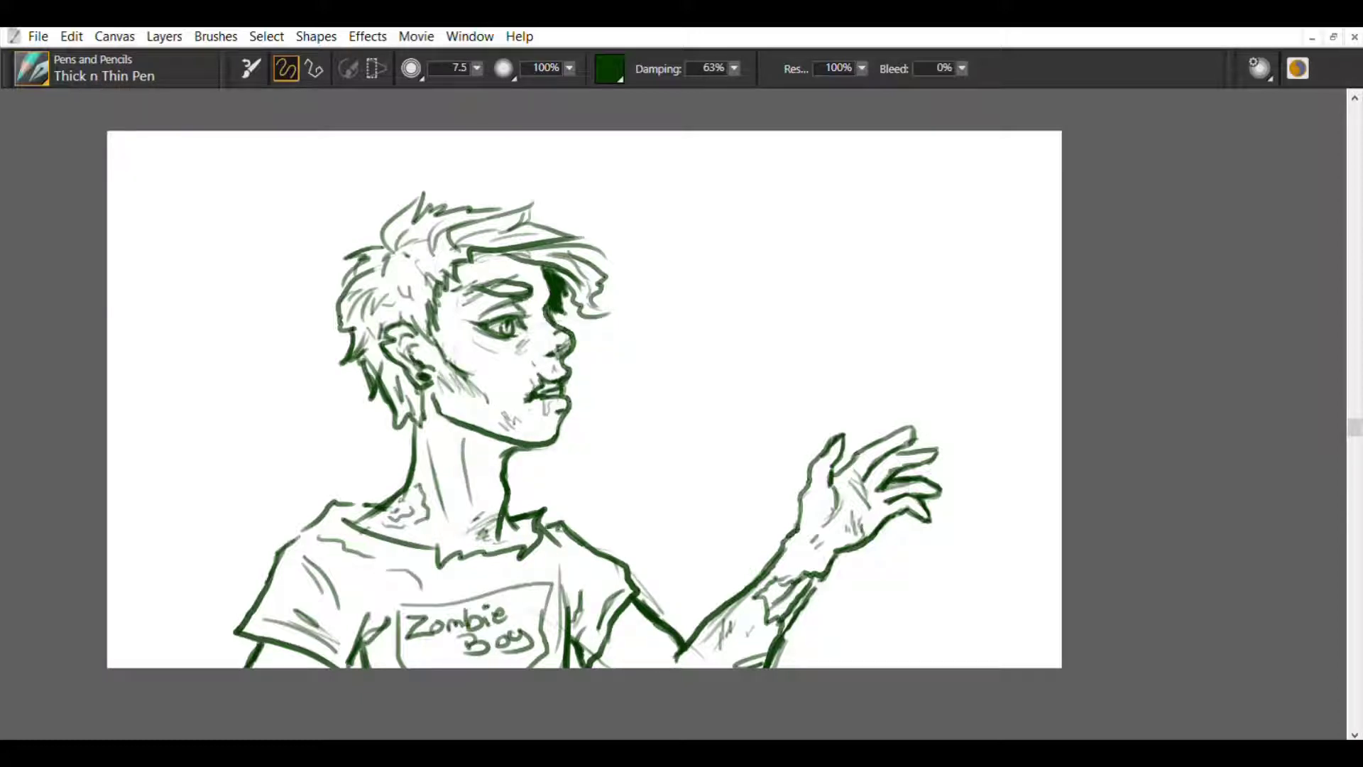
pyautogui.moveTo(425, 342); pyautogui.dragTo(447, 378)
pyautogui.moveTo(460, 432)
pyautogui.mouseDown()
pyautogui.moveTo(472, 483)
pyautogui.moveTo(515, 449)
pyautogui.moveTo(482, 474)
pyautogui.mouseUp()
pyautogui.moveTo(468, 460); pyautogui.dragTo(474, 508)
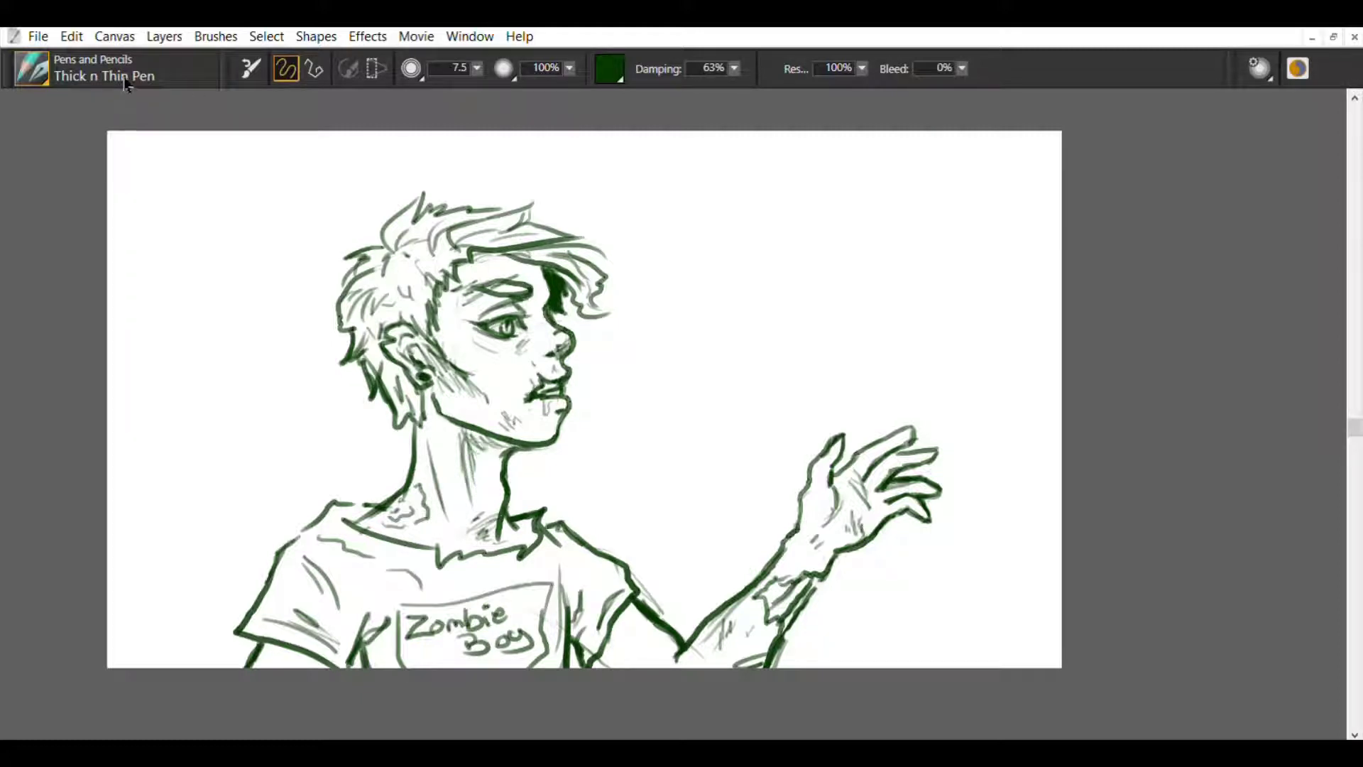
pyautogui.hotkey('ctrl', 'z')
pyautogui.hotkey('ctrl', 'z')
pyautogui.hotkey('ctrl', 'z')
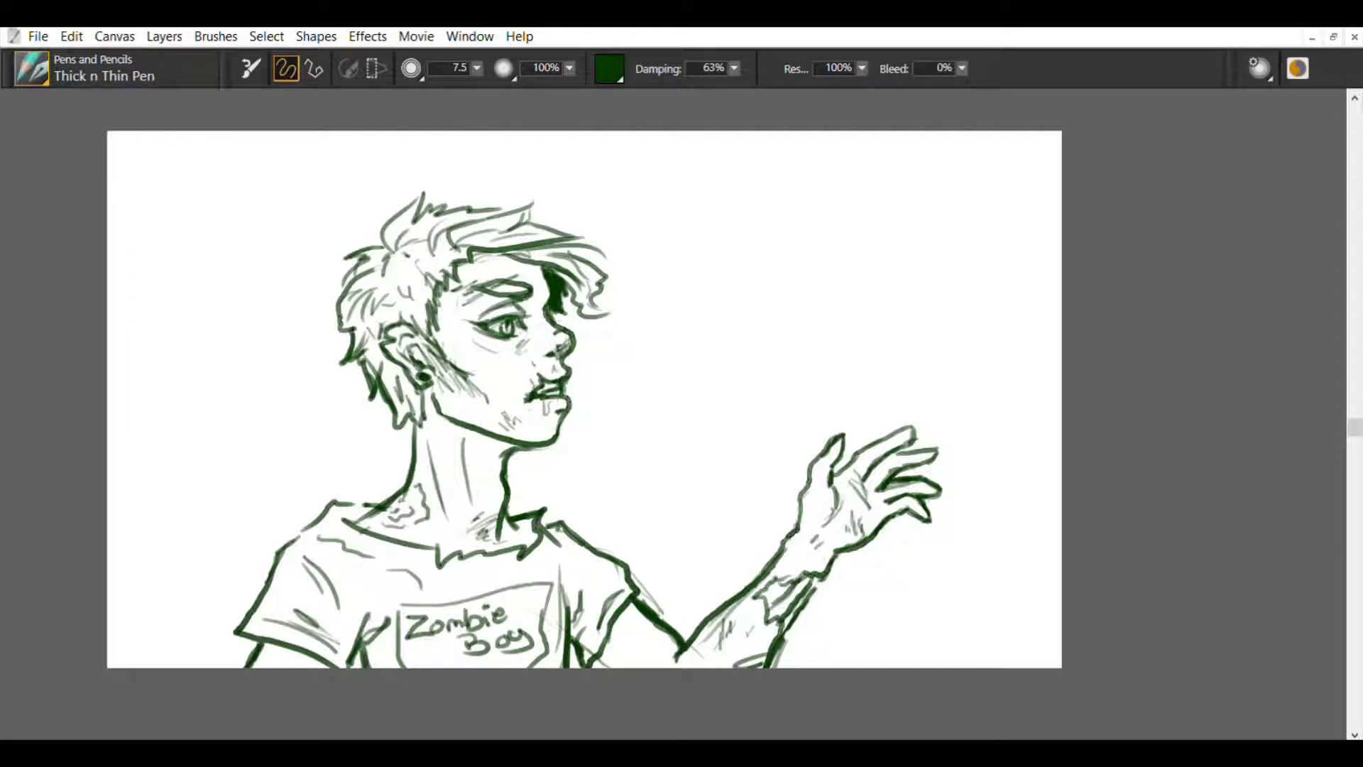
# Step: Hatch the shadow beneath the jaw and add short strokes around the nose and inner corner of the eye
pyautogui.moveTo(454, 427); pyautogui.dragTo(514, 463)
pyautogui.moveTo(541, 359)
pyautogui.mouseDown()
pyautogui.moveTo(554, 362)
pyautogui.moveTo(538, 351)
pyautogui.mouseUp()
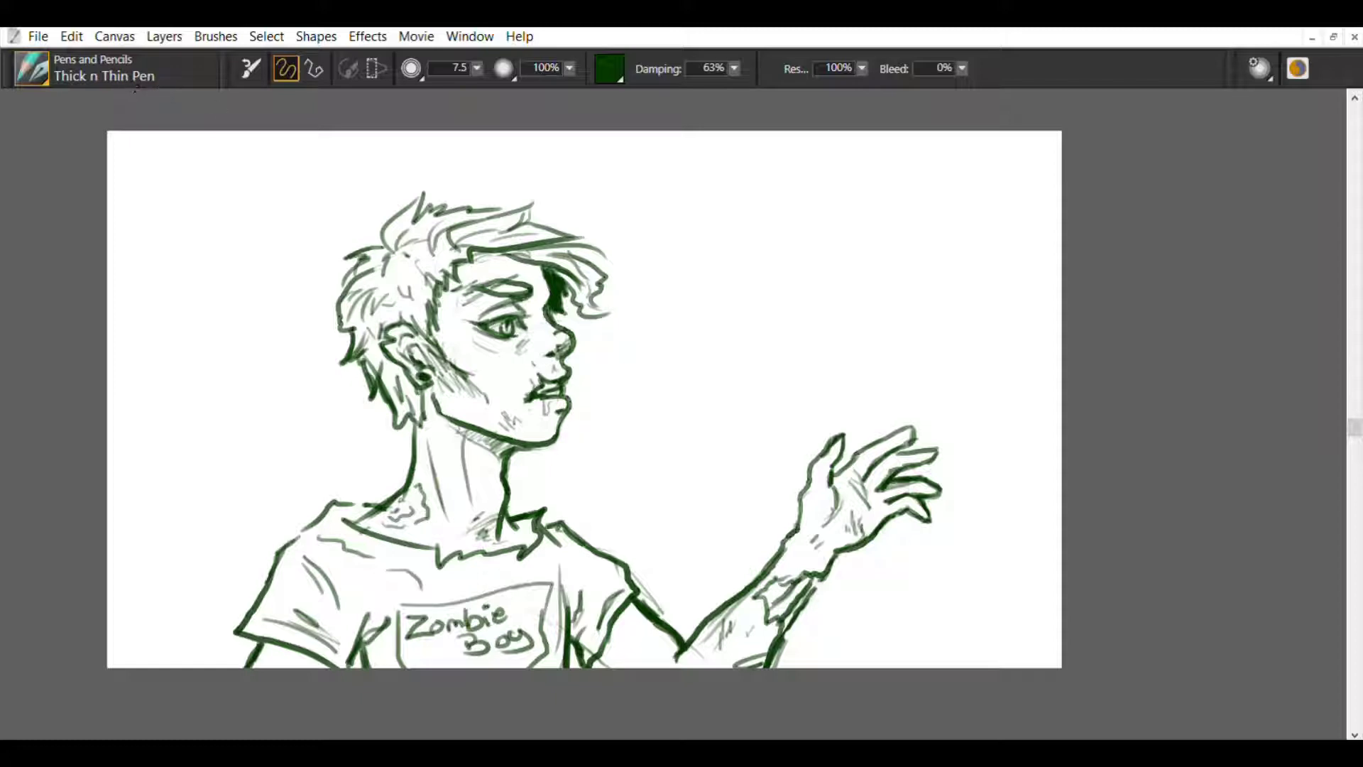
pyautogui.moveTo(544, 347)
pyautogui.mouseDown()
pyautogui.moveTo(540, 361)
pyautogui.moveTo(555, 333)
pyautogui.mouseUp()
pyautogui.moveTo(526, 304)
pyautogui.mouseDown()
pyautogui.moveTo(534, 322)
pyautogui.moveTo(536, 306)
pyautogui.mouseUp()
# Step: Touch up the lines at the eye's outer corner and below the lower lid with the eraser
pyautogui.press('e')
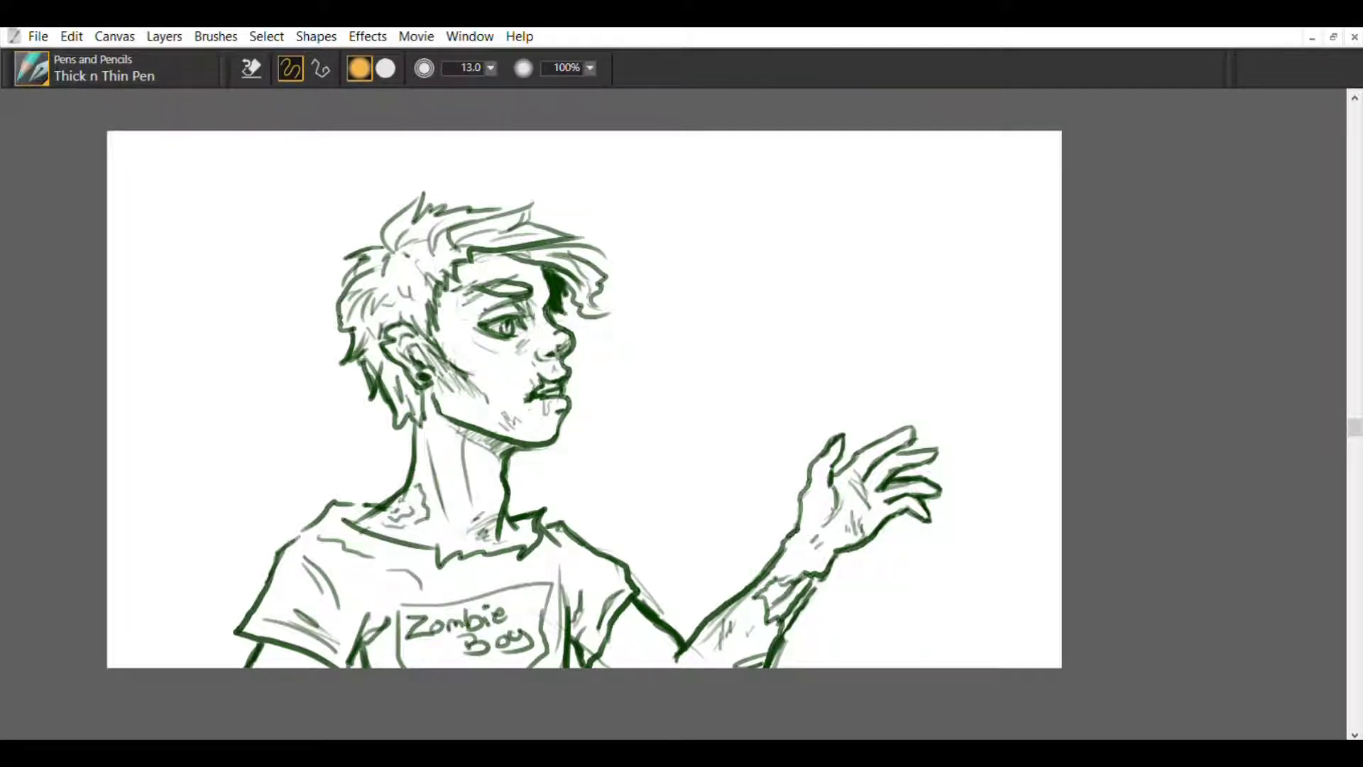
pyautogui.moveTo(479, 321); pyautogui.dragTo(499, 347)
pyautogui.press('b')
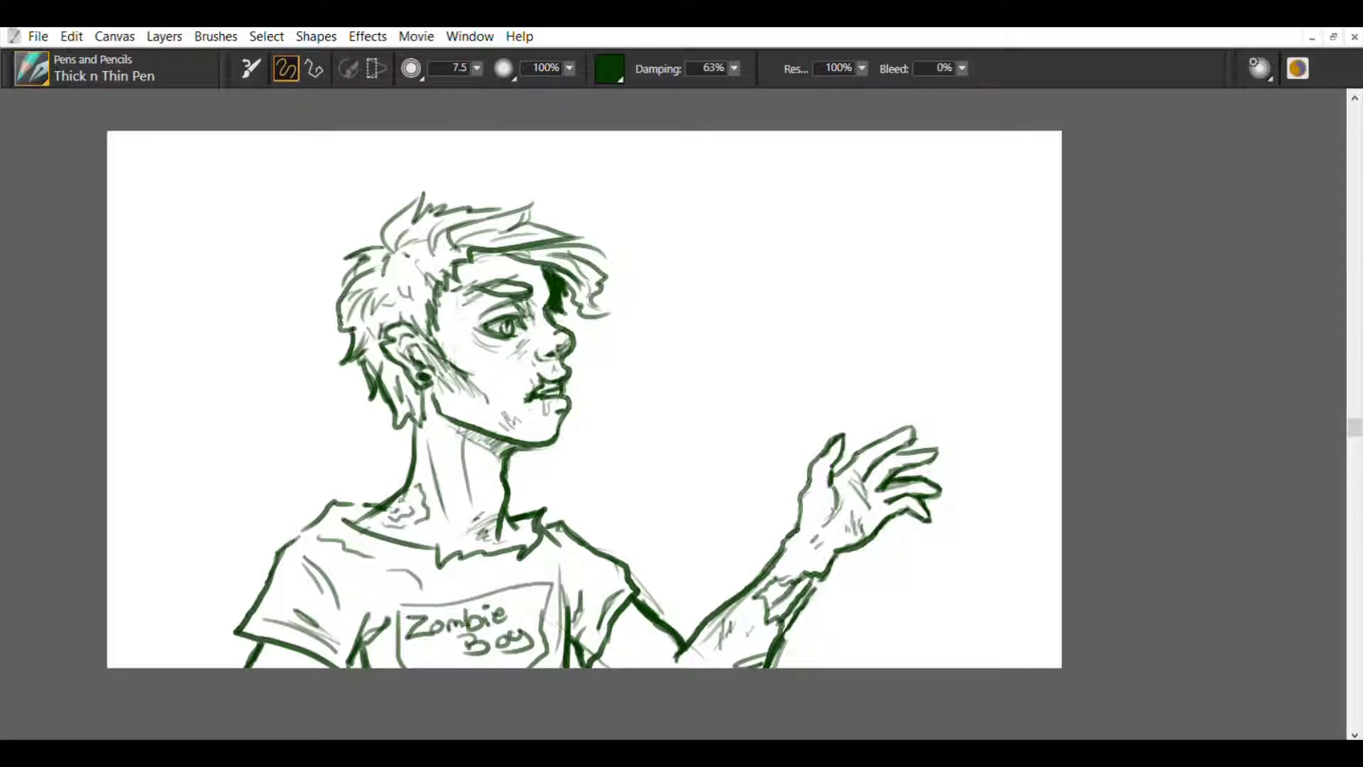
# Step: Letter "GRRR.... Brains!" in the empty space beside the mouth, with a small arrow aimed at the lips
pyautogui.moveTo(642, 366)
pyautogui.mouseDown()
pyautogui.moveTo(638, 380)
pyautogui.moveTo(708, 368)
pyautogui.moveTo(710, 407)
pyautogui.moveTo(814, 356)
pyautogui.mouseUp()
pyautogui.click(717, 360)
pyautogui.click(826, 369)
pyautogui.moveTo(618, 387); pyautogui.dragTo(622, 397)
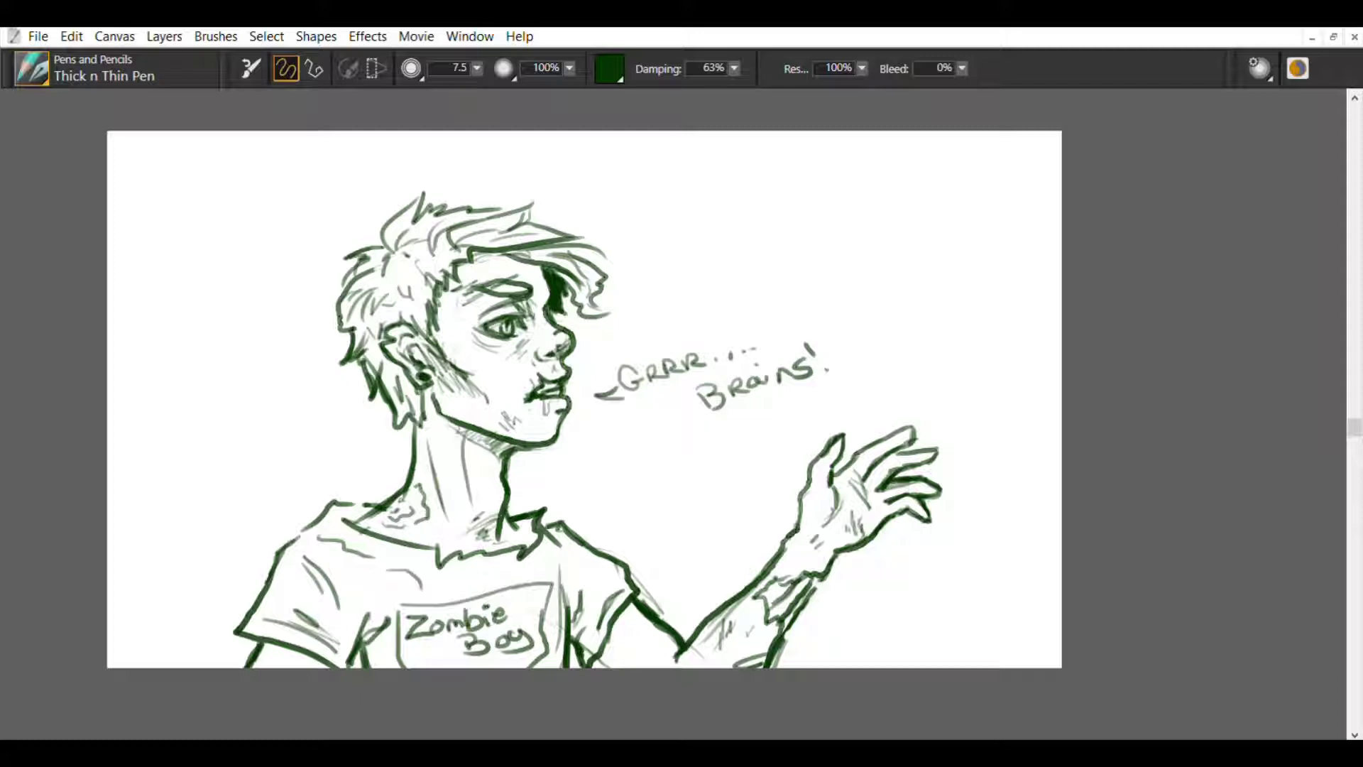
# Step: Undo all the strokes of the "GRRR.... Brains!" lettering and its arrow
pyautogui.hotkey('ctrl', 'z')
pyautogui.hotkey('ctrl', 'z')
pyautogui.hotkey('ctrl', 'z')
pyautogui.hotkey('ctrl', 'z')
pyautogui.hotkey('ctrl', 'z')
pyautogui.hotkey('ctrl', 'z')
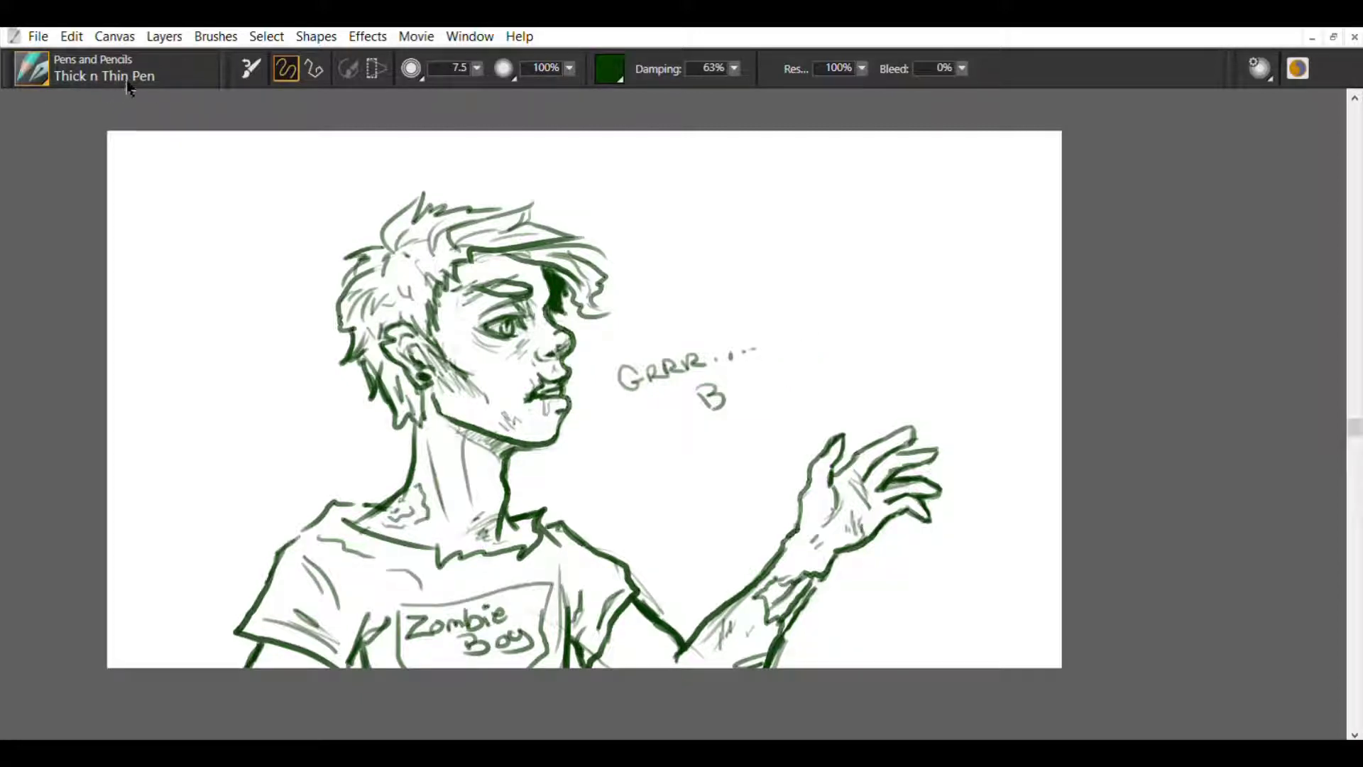
pyautogui.hotkey('ctrl', 'z')
pyautogui.hotkey('ctrl', 'z')
pyautogui.hotkey('ctrl', 'z')
pyautogui.hotkey('ctrl', 'z')
pyautogui.hotkey('ctrl', 'z')
pyautogui.hotkey('ctrl', 'z')
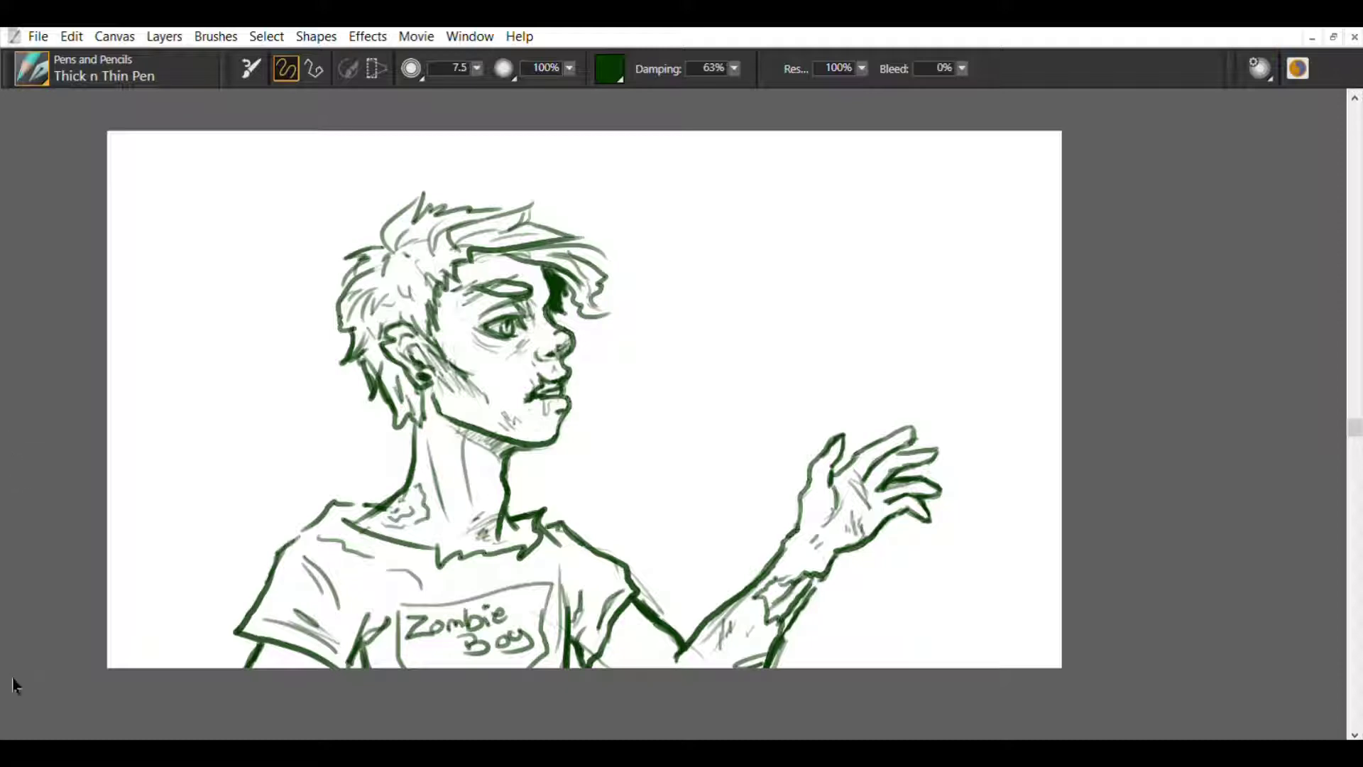
pyautogui.hotkey('ctrl', 'space')
pyautogui.moveTo(70, 664); pyautogui.dragTo(64, 615)
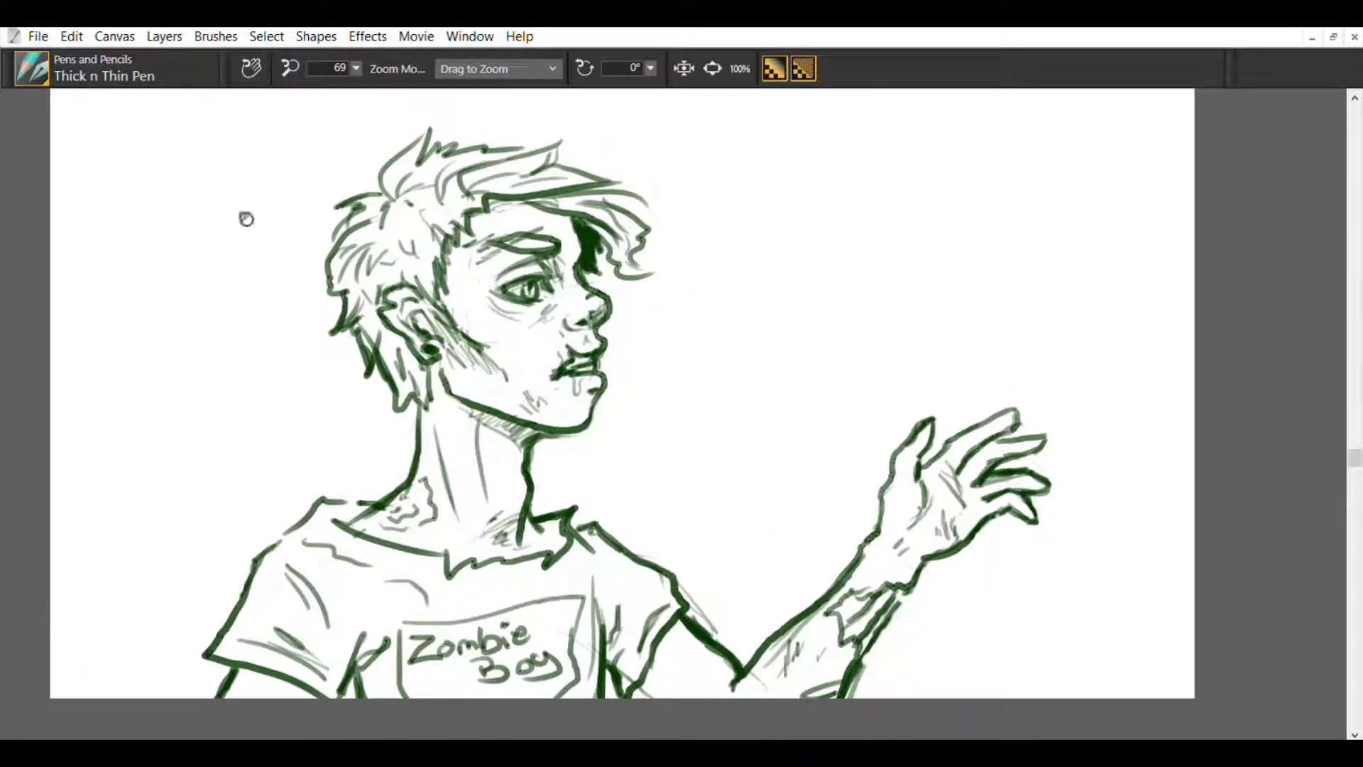